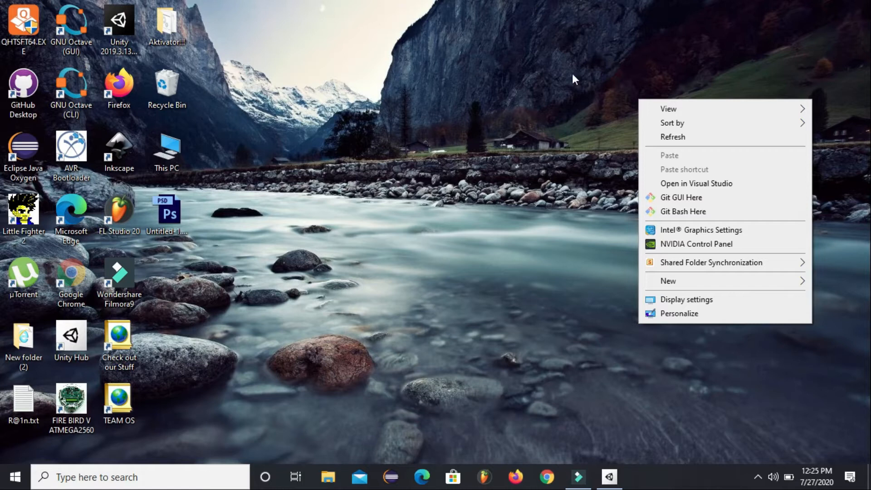
pyautogui.click(723, 138)
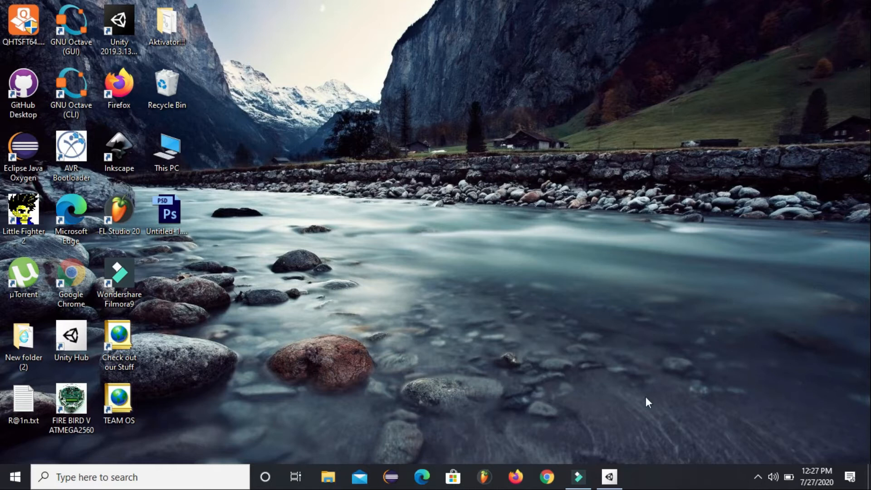
# - Switch to Unity Hub and create a new 3D project named game_tut in the default location
pyautogui.click(608, 482)
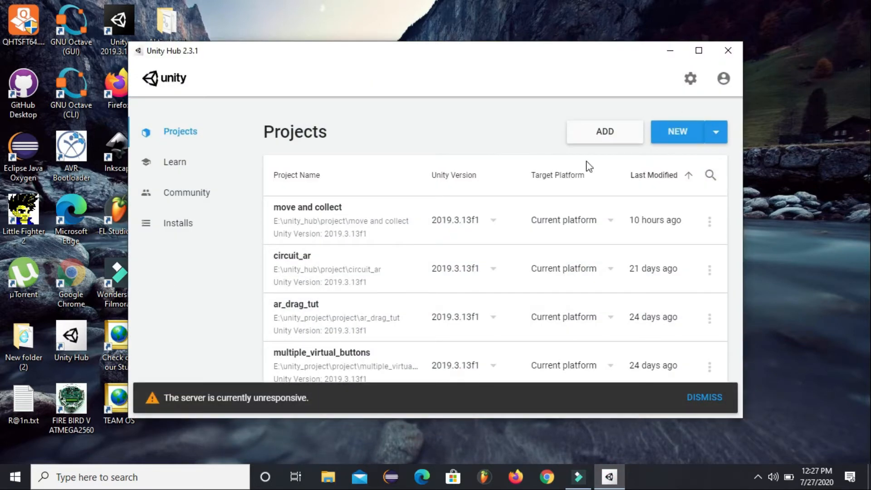
pyautogui.click(669, 132)
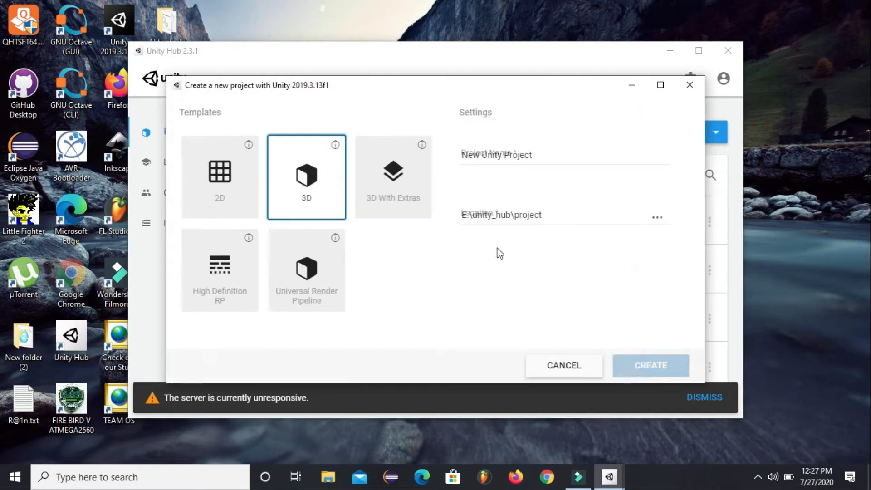
pyautogui.click(557, 159)
pyautogui.hotkey('ctrl', 'a')
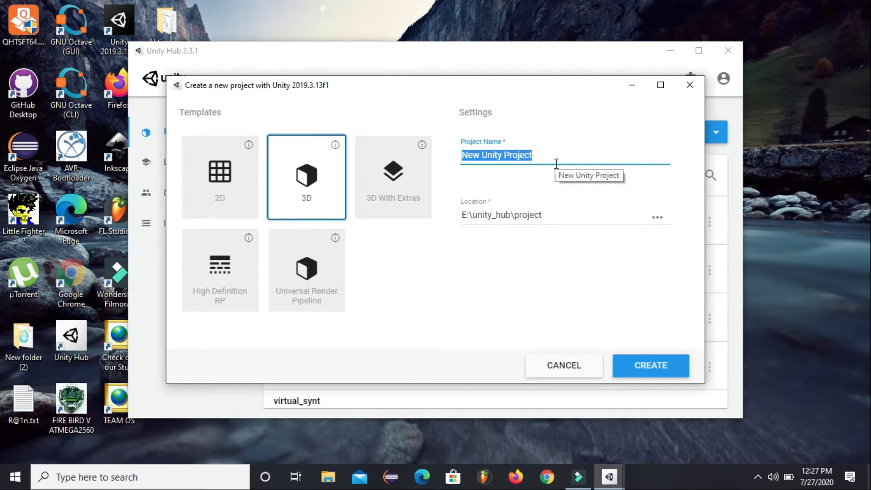
pyautogui.write('gam')
pyautogui.press('BackSpace')
pyautogui.write('me_tut')
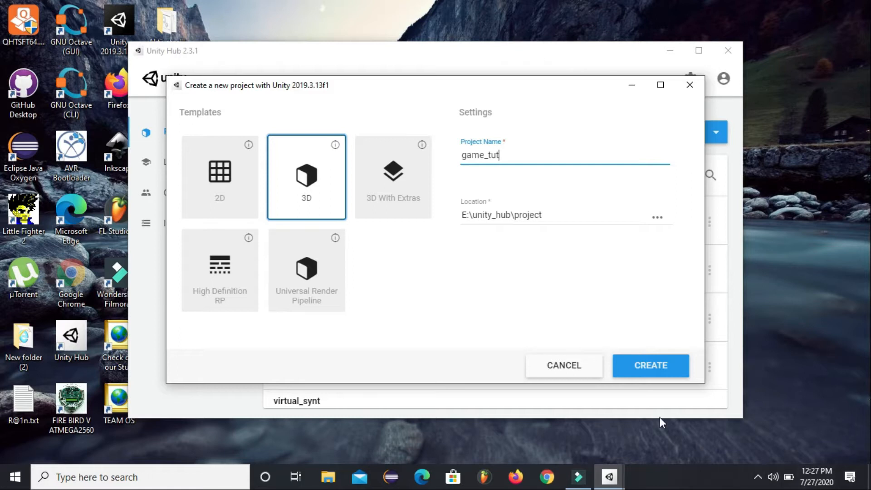
pyautogui.click(649, 366)
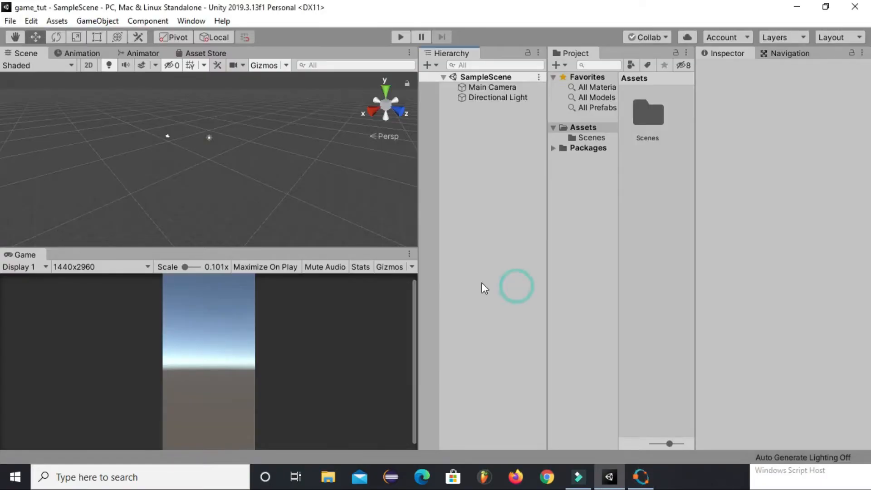
# - Switch the project's build platform to Android in the Build Settings
pyautogui.click(7, 22)
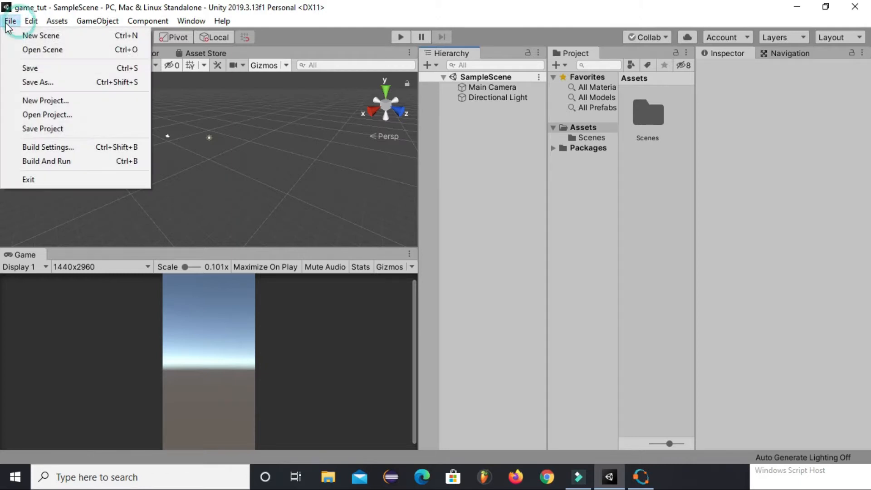
pyautogui.click(69, 149)
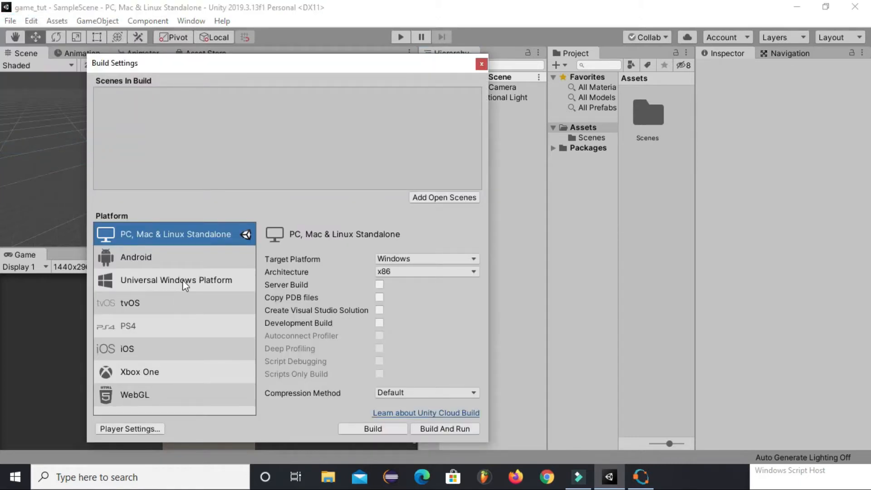
pyautogui.click(192, 254)
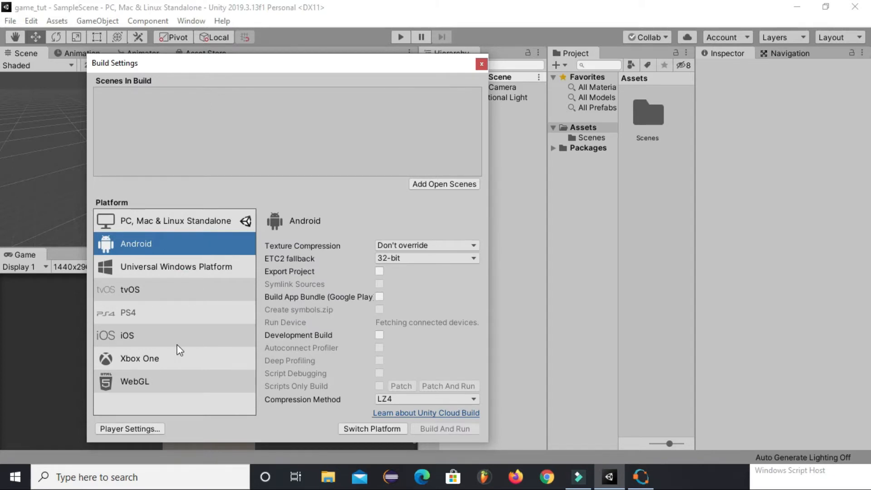
pyautogui.click(366, 429)
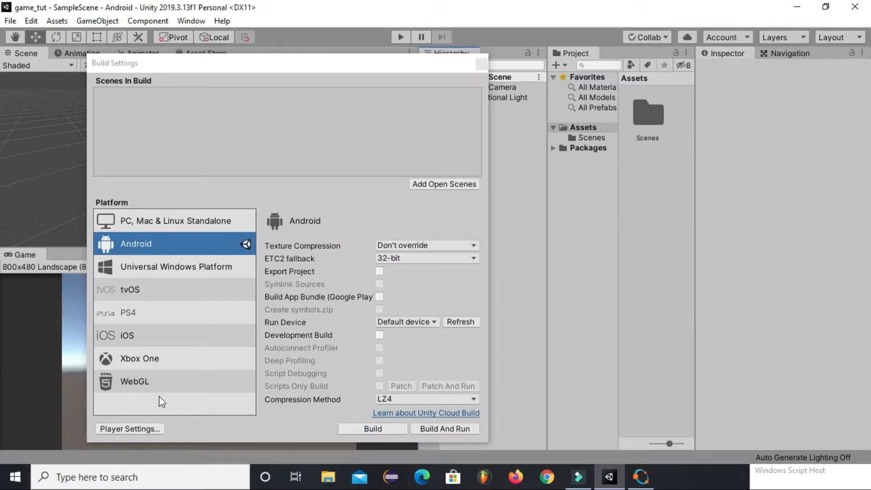
# - Set the company name to techinfi in the Player settings
pyautogui.click(118, 430)
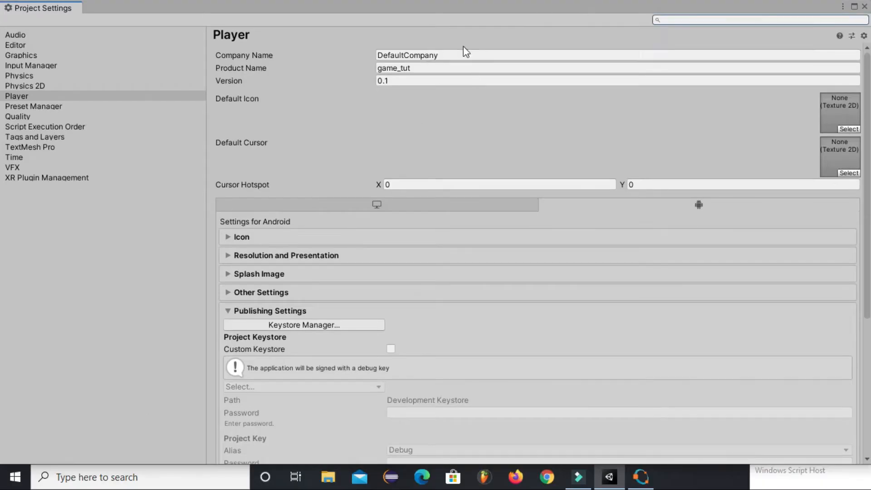
pyautogui.click(466, 53)
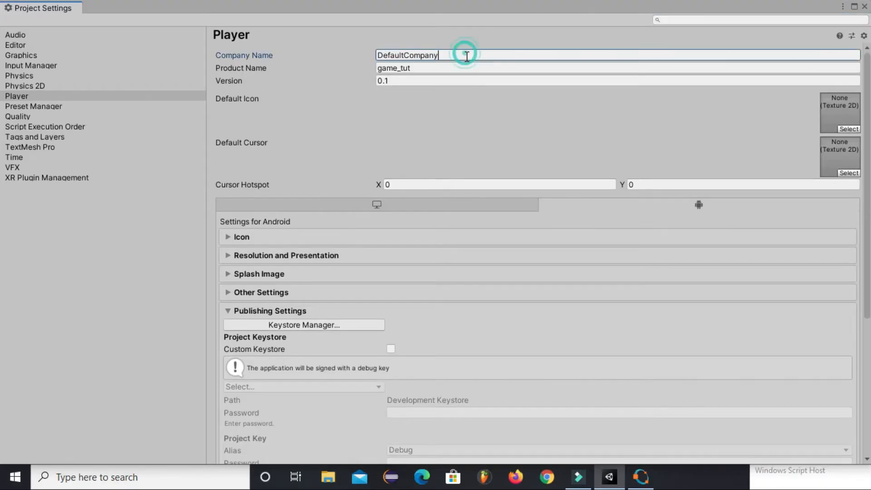
pyautogui.write('techinfi')
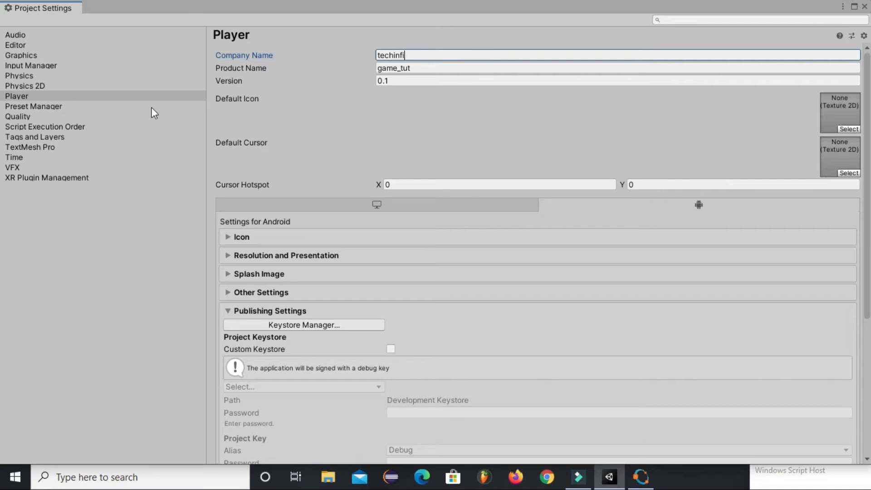
# - Set the Android default orientation to Landscape Left and close the project and build settings
pyautogui.click(275, 257)
pyautogui.scroll(-2, 359, 248)
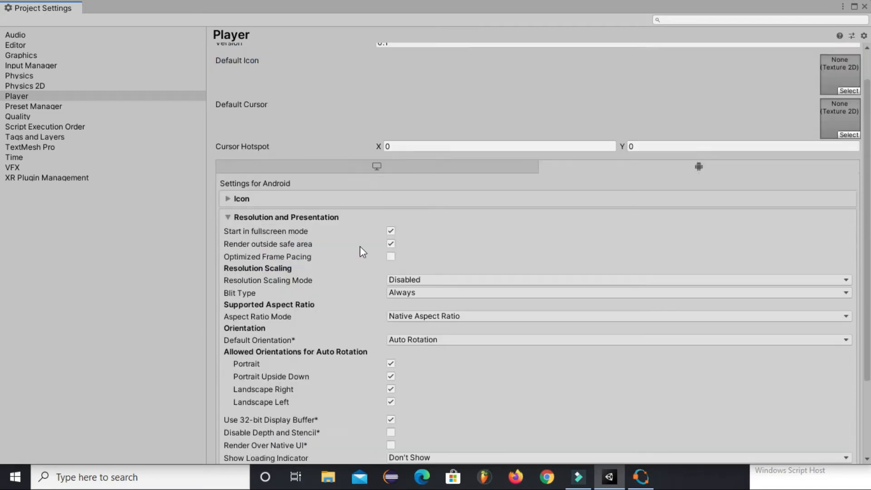
pyautogui.scroll(-2, 341, 341)
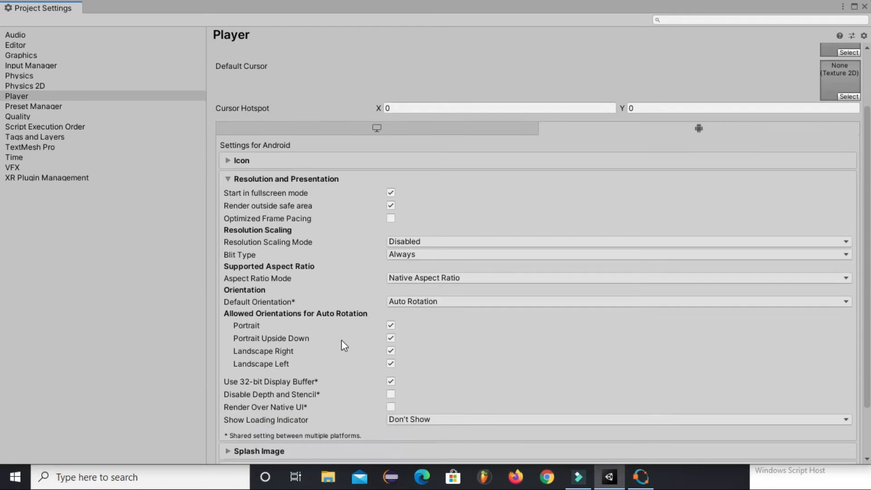
pyautogui.scroll(-1, 342, 340)
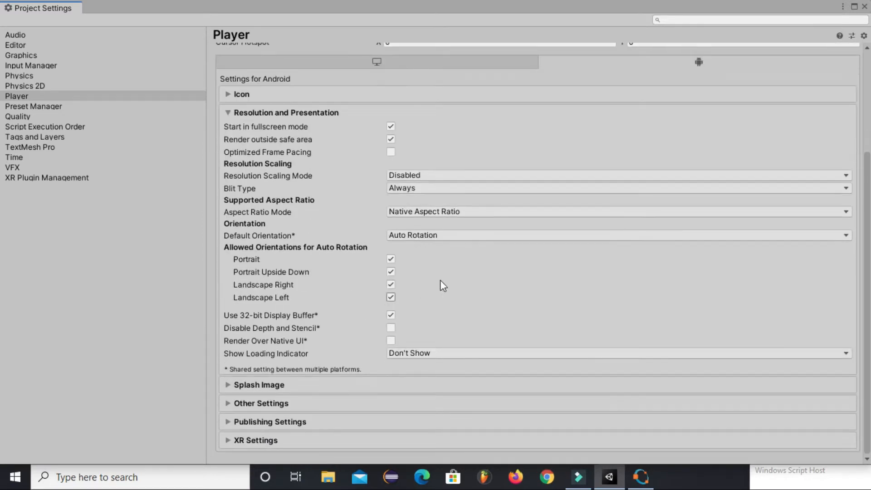
pyautogui.click(421, 236)
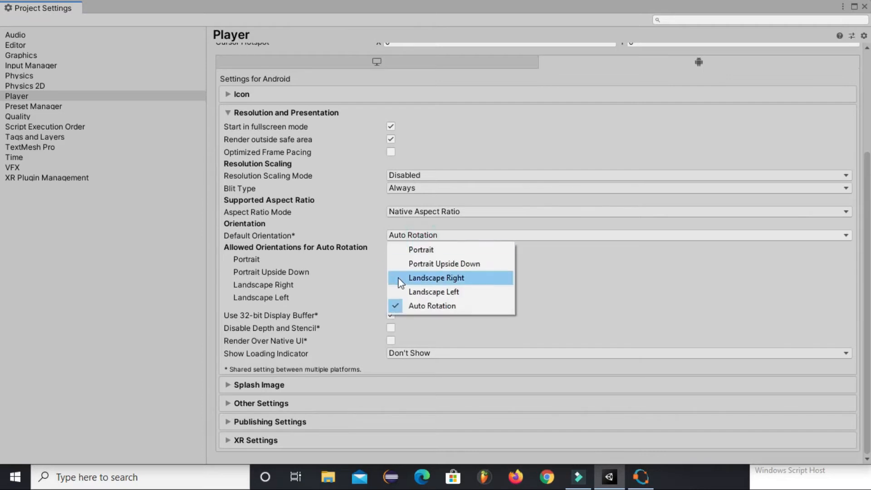
pyautogui.click(443, 291)
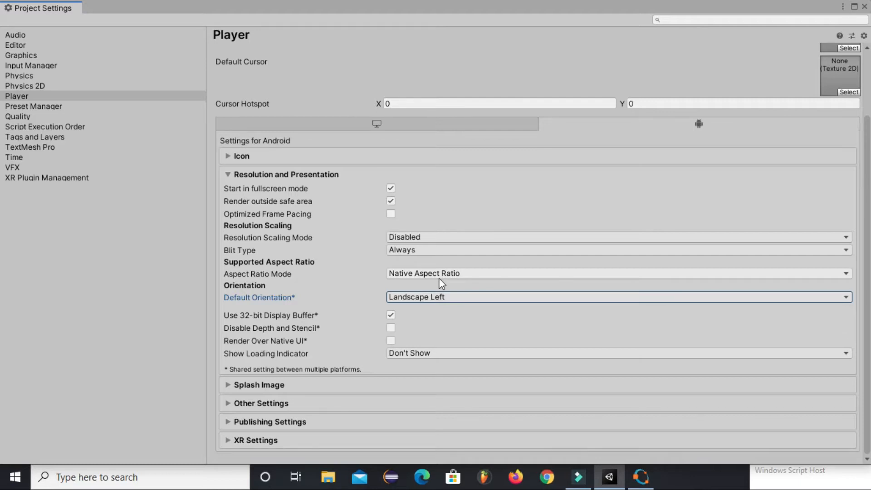
pyautogui.click(412, 298)
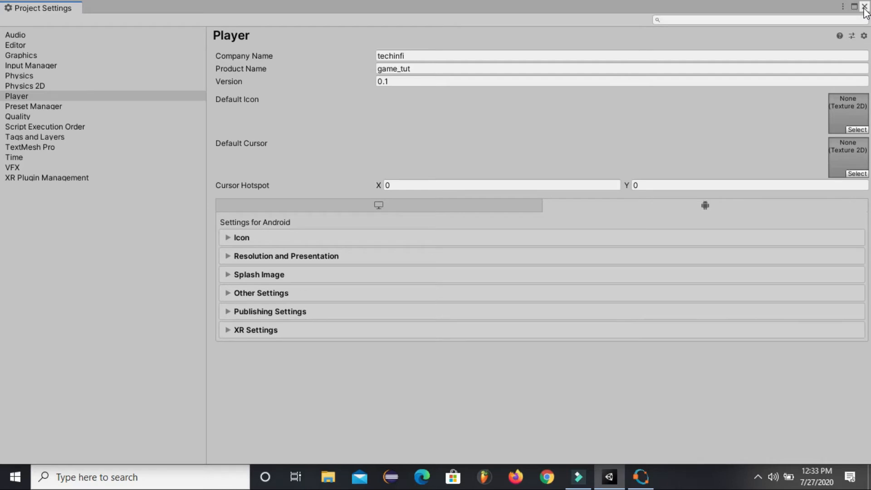
pyautogui.click(865, 6)
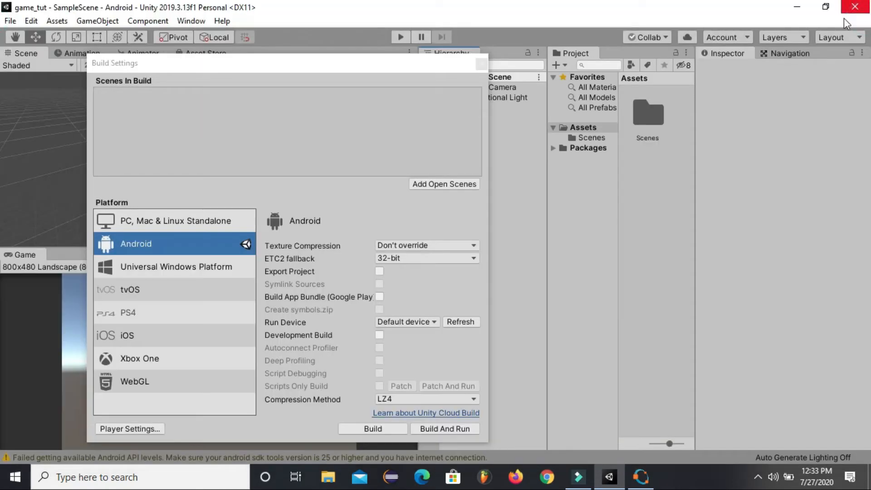
pyautogui.click(482, 64)
# - Create a new scene named game_scene in the Scenes folder
pyautogui.doubleClick(641, 119)
pyautogui.rightClick(644, 176)
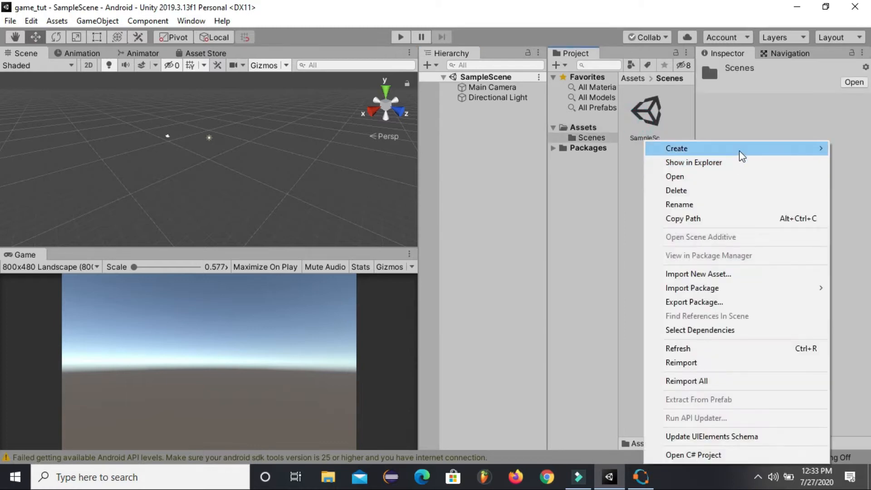
pyautogui.moveTo(738, 150)
pyautogui.click(560, 153)
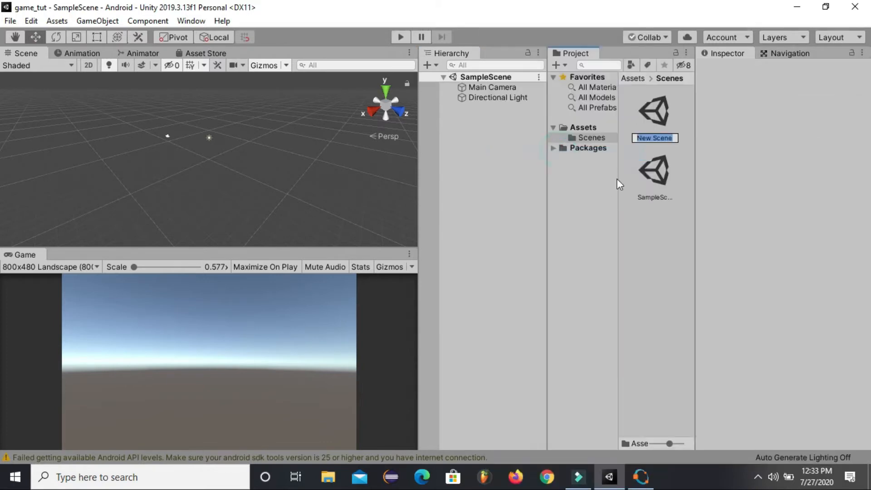
pyautogui.write('game_scene')
# - Rename the SampleScene asset to main_menu and reload the open scene
pyautogui.click(658, 171)
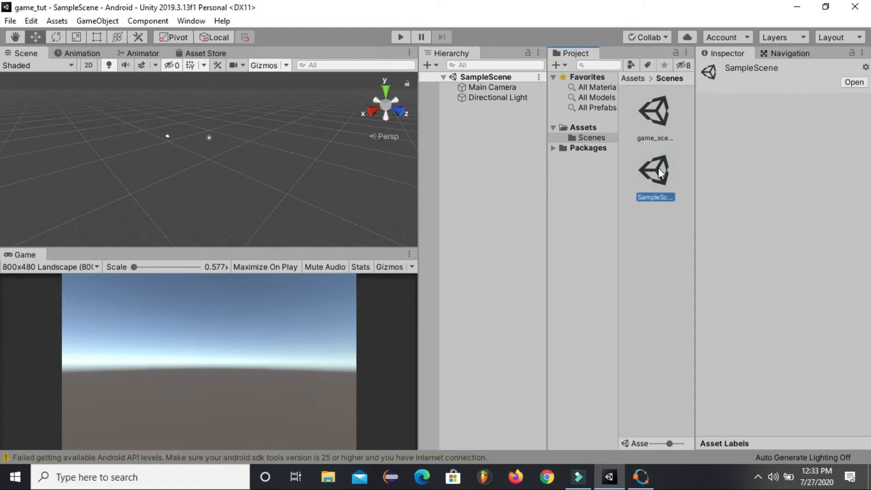
pyautogui.write('main_menu')
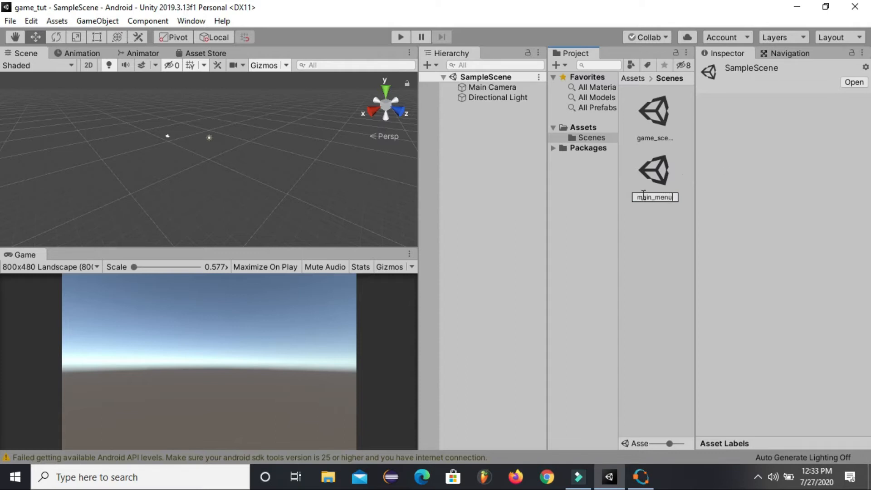
pyautogui.click(640, 272)
pyautogui.click(476, 266)
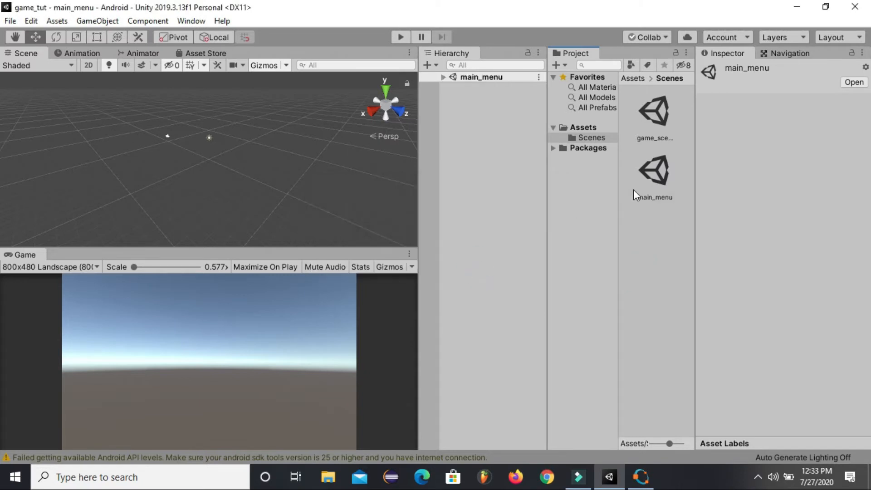
# - Add main_menu and game_scene, in that order, to the scenes in the build and close the Build Settings
pyautogui.click(10, 21)
pyautogui.click(60, 143)
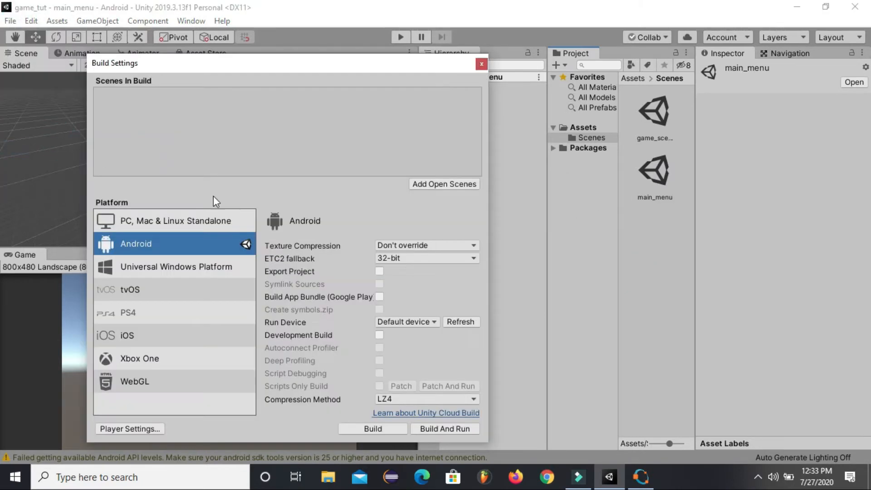
pyautogui.click(439, 185)
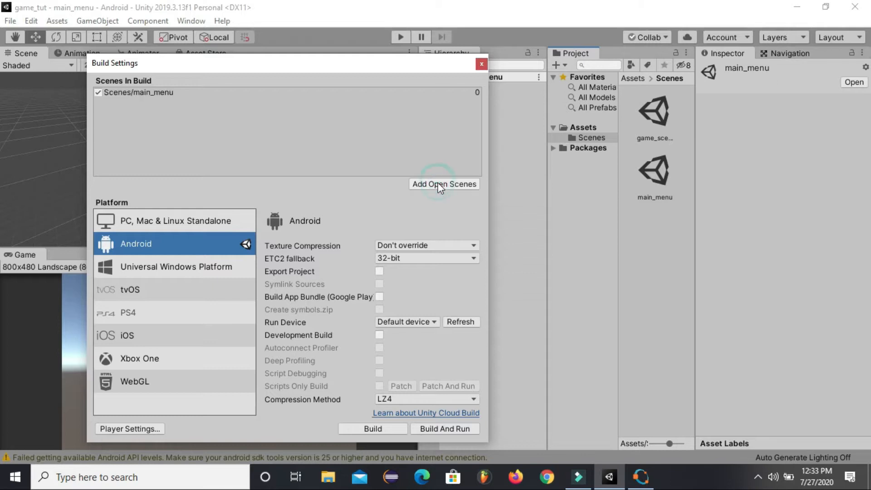
pyautogui.moveTo(658, 117); pyautogui.dragTo(366, 124)
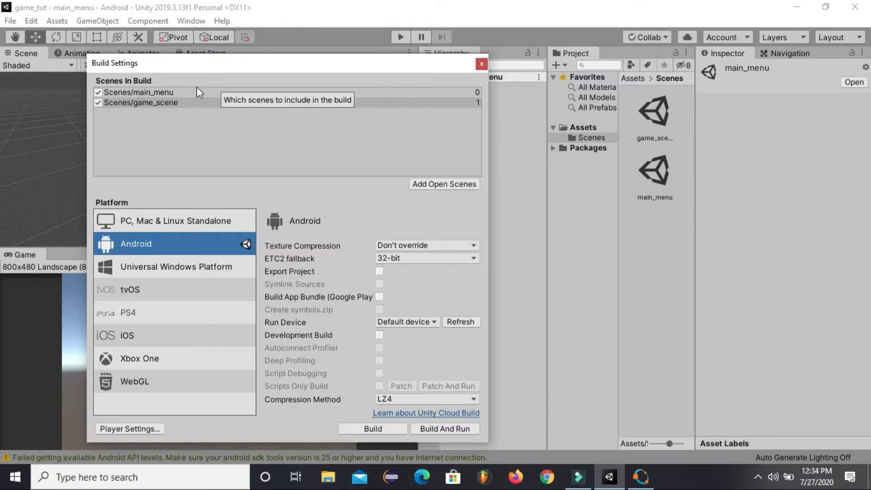
pyautogui.click(481, 65)
# - Add a UI Image object to the main_menu scene
pyautogui.click(655, 173)
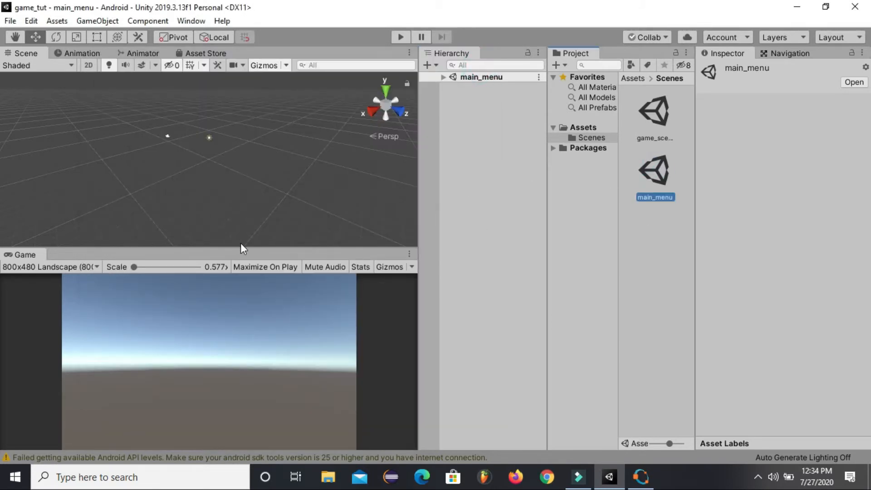
pyautogui.rightClick(468, 138)
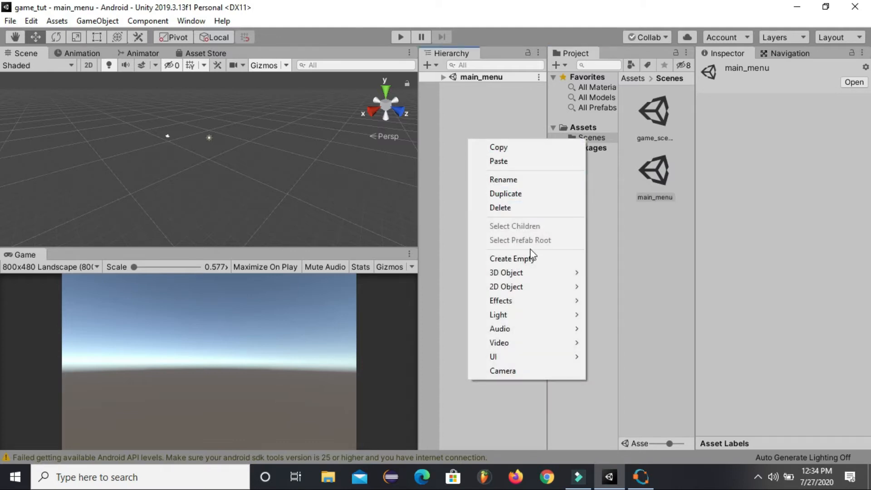
pyautogui.moveTo(532, 355)
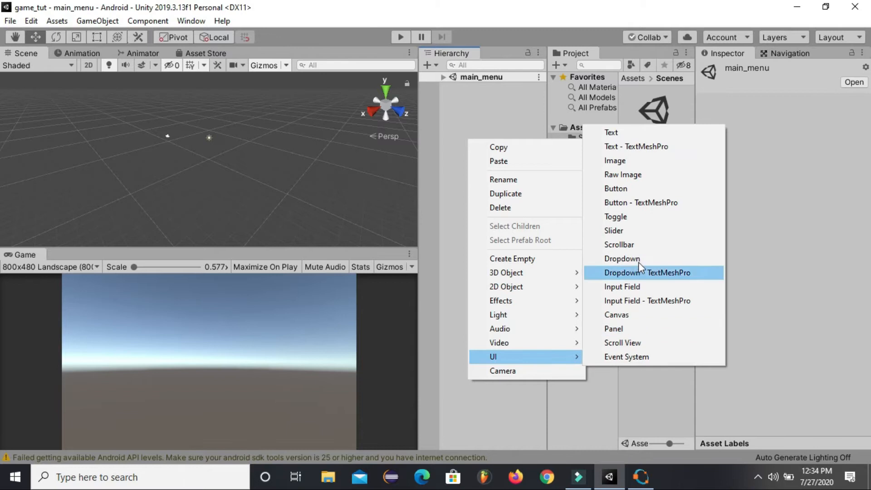
pyautogui.click(643, 160)
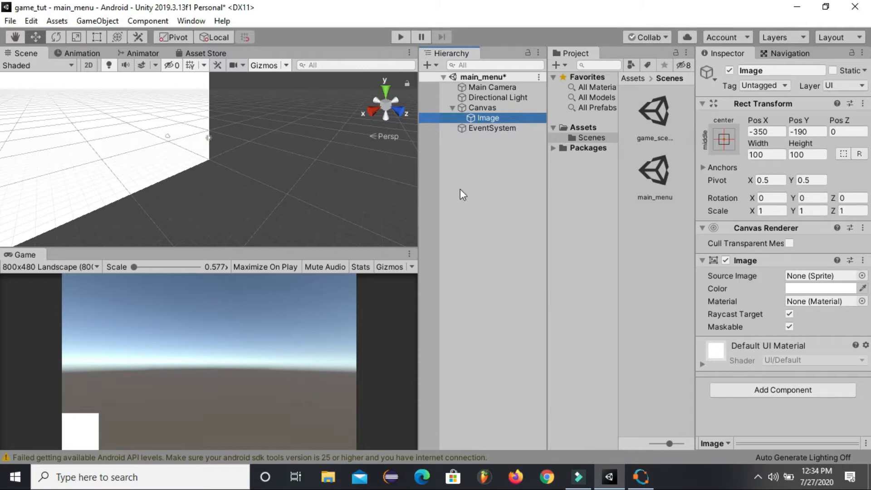
# - Import the sunset picture from the file explorer into Assets and create a folder named image there
pyautogui.click(797, 6)
pyautogui.moveTo(176, 273); pyautogui.dragTo(591, 130)
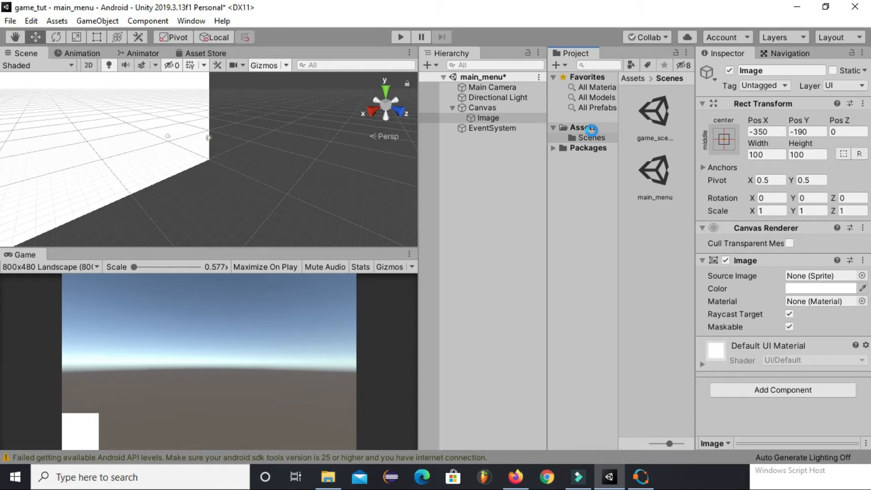
pyautogui.rightClick(622, 226)
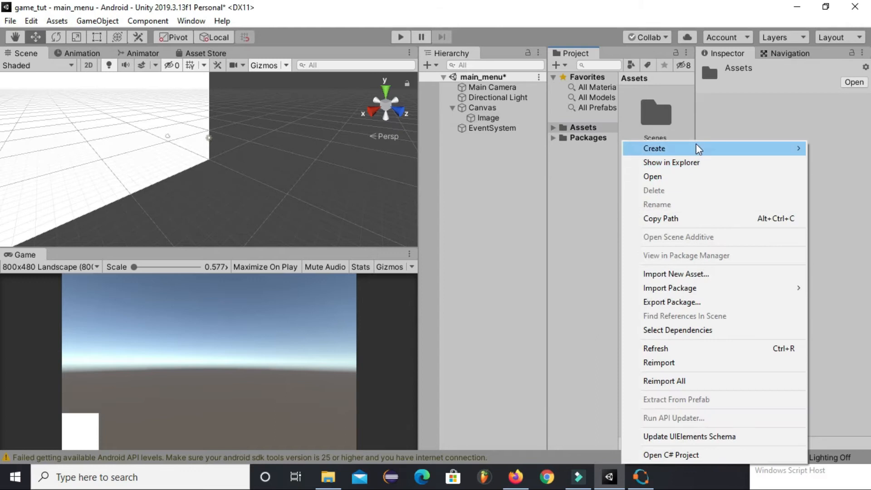
pyautogui.moveTo(696, 148)
pyautogui.click(505, 33)
pyautogui.write('image')
pyautogui.press('Return')
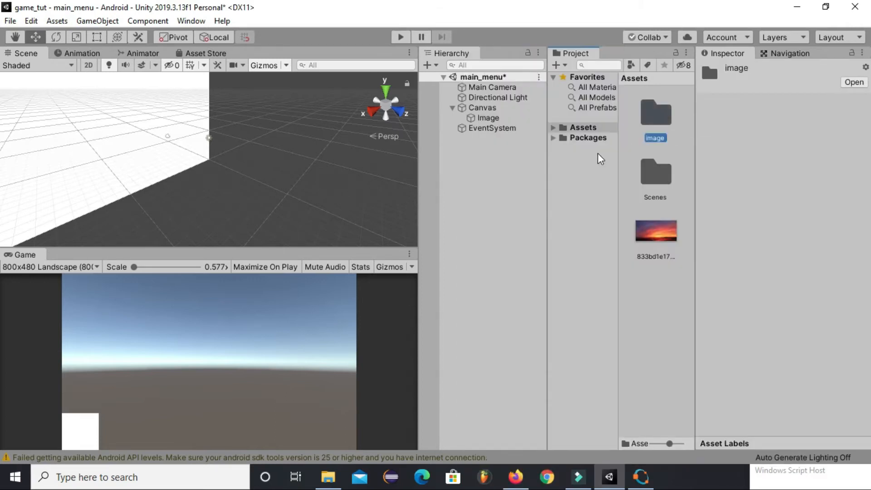
# - Move the sunset picture into the image folder and apply Sprite (2D and UI) as its texture type
pyautogui.moveTo(654, 232); pyautogui.dragTo(669, 117)
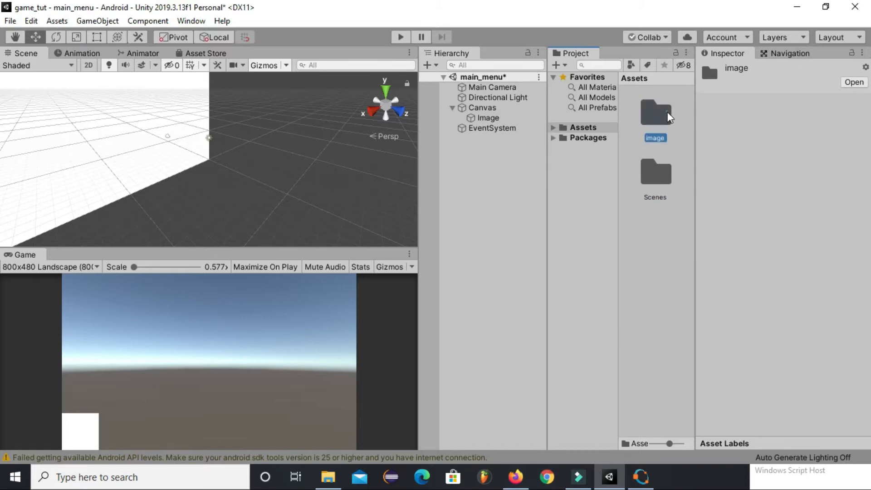
pyautogui.doubleClick(669, 117)
pyautogui.click(657, 113)
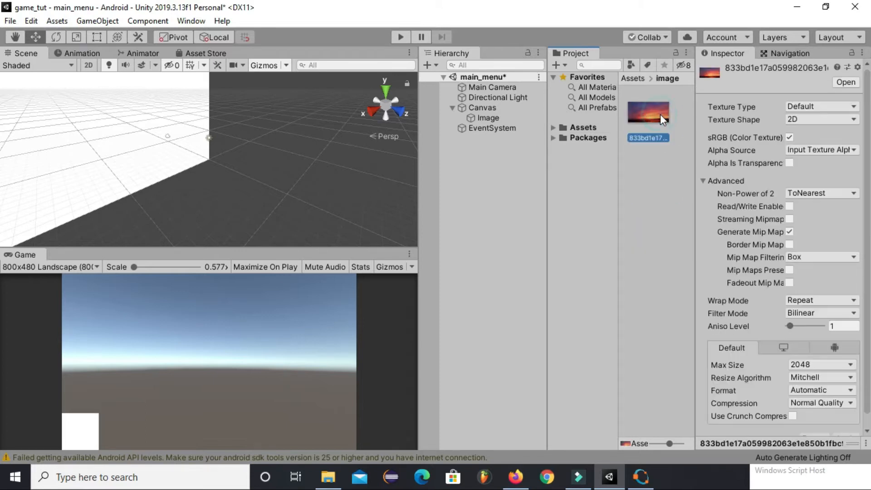
pyautogui.click(807, 109)
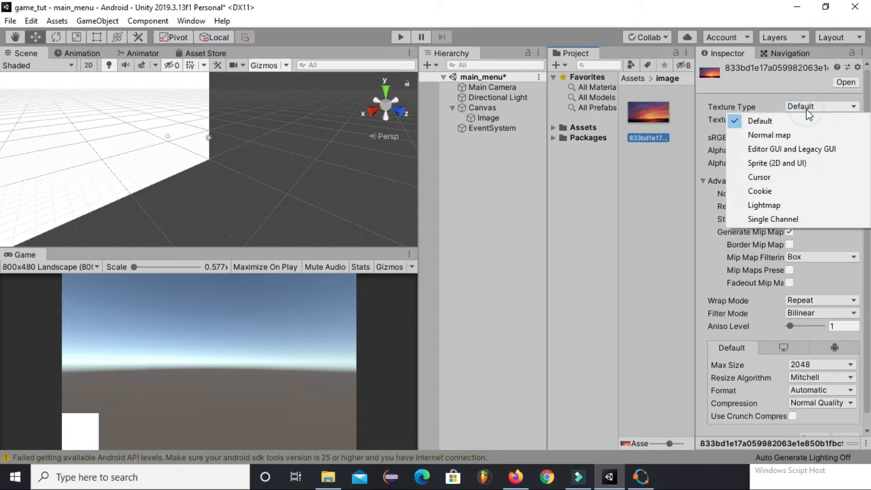
pyautogui.click(788, 163)
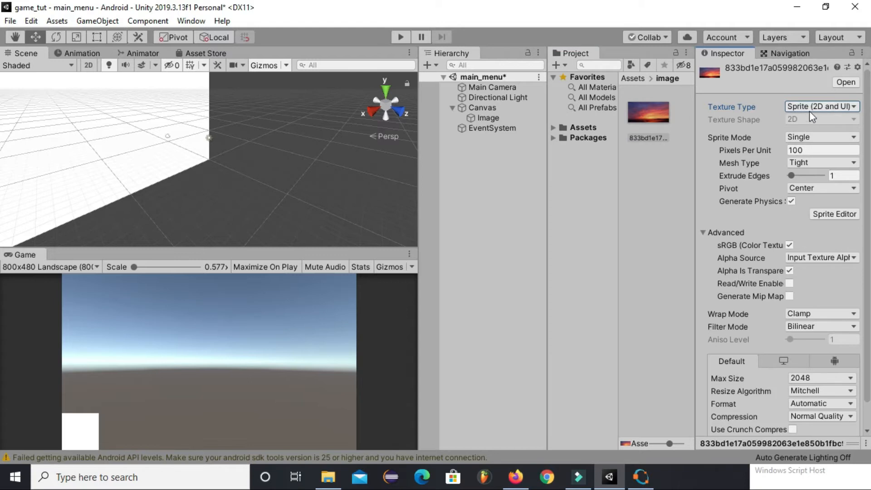
pyautogui.click(488, 117)
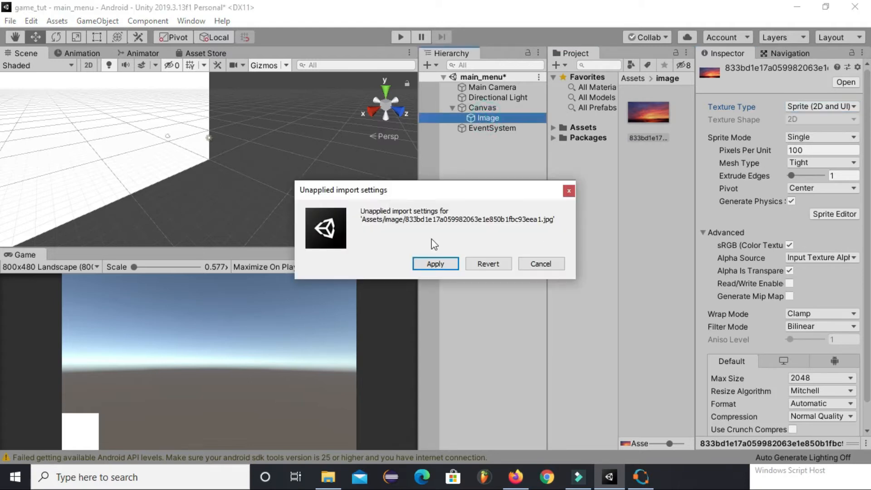
pyautogui.click(454, 264)
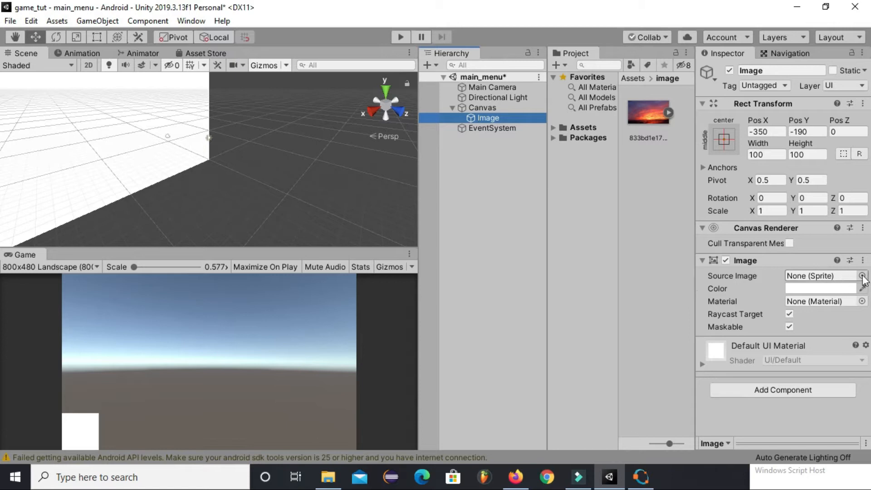
# - Assign the sunset sprite as the source image of the canvas's Image object
pyautogui.click(648, 119)
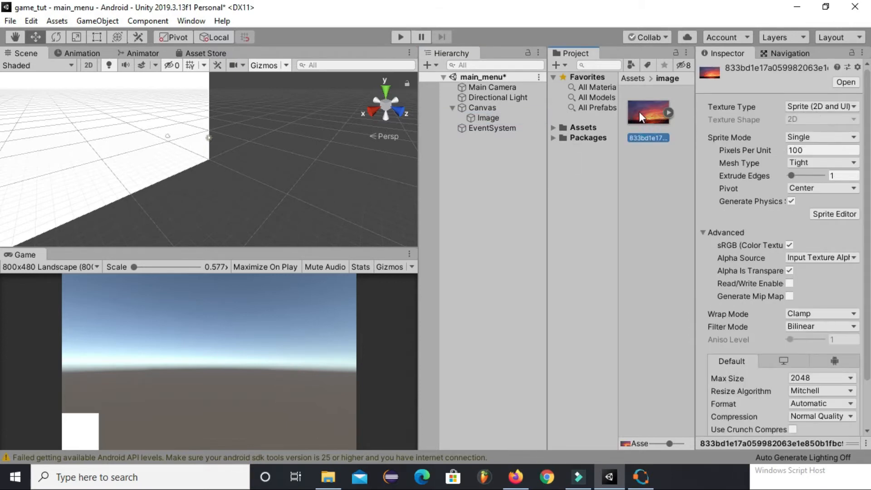
pyautogui.click(482, 117)
pyautogui.moveTo(649, 116); pyautogui.dragTo(820, 279)
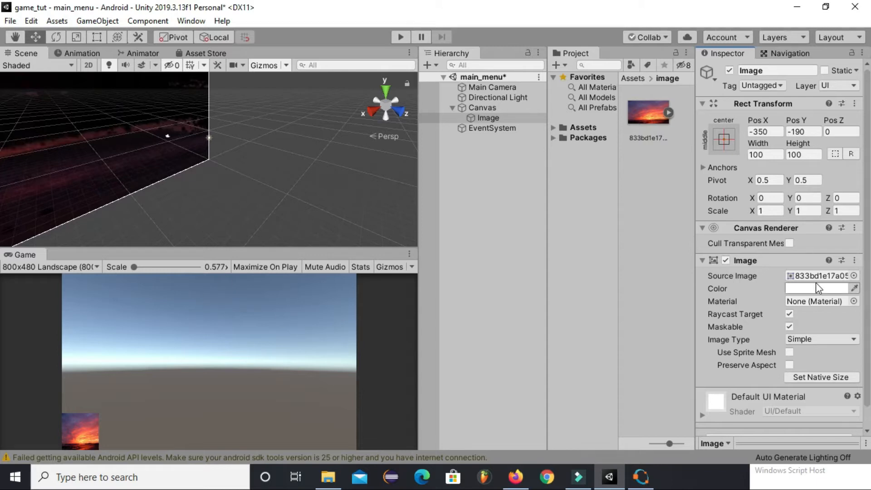
# - Fit the Image over the whole canvas with scale X 8.63 and Y 5.3, positioned at about X -11, Y -13
pyautogui.moveTo(752, 211); pyautogui.dragTo(143, 177)
pyautogui.scroll(5, 143, 178)
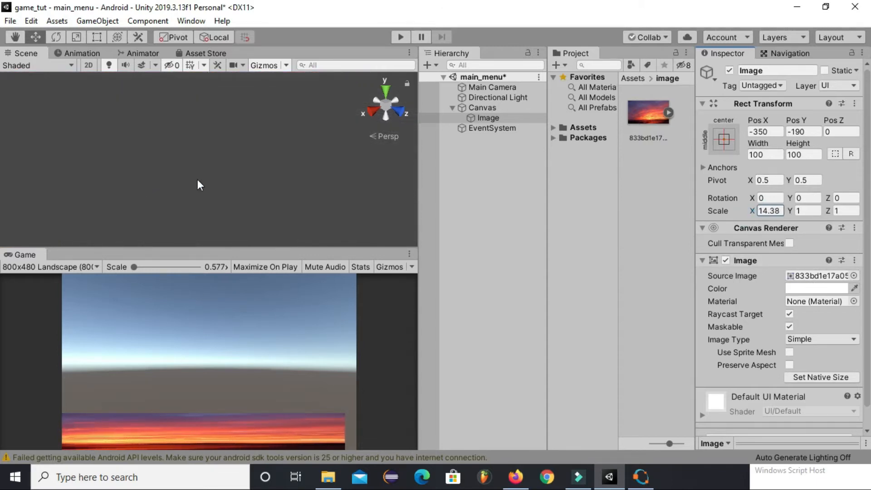
pyautogui.doubleClick(503, 119)
pyautogui.moveTo(751, 211); pyautogui.dragTo(756, 192)
pyautogui.moveTo(178, 172); pyautogui.dragTo(143, 185)
pyautogui.moveTo(790, 211)
pyautogui.mouseDown()
pyautogui.moveTo(769, 208)
pyautogui.moveTo(816, 225)
pyautogui.moveTo(793, 219)
pyautogui.mouseUp()
pyautogui.moveTo(173, 129); pyautogui.dragTo(172, 106)
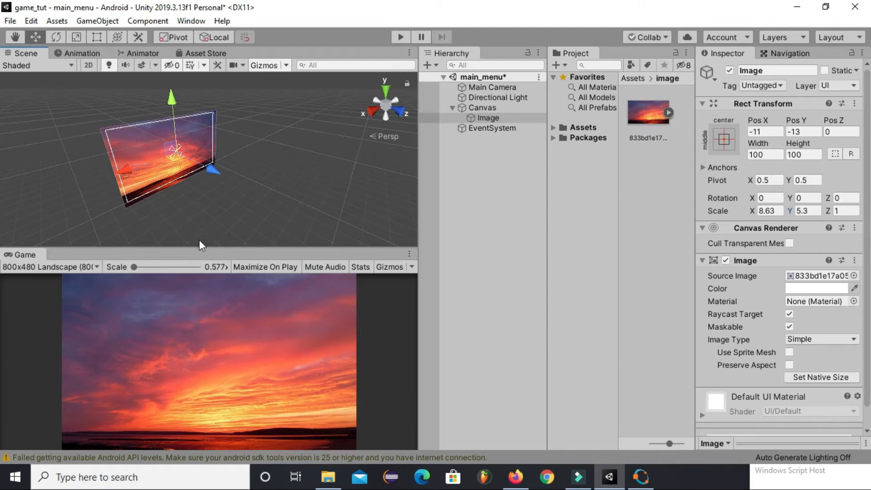
# - Set the Canvas Scaler's UI Scale Mode to Scale With Screen Size
pyautogui.click(23, 270)
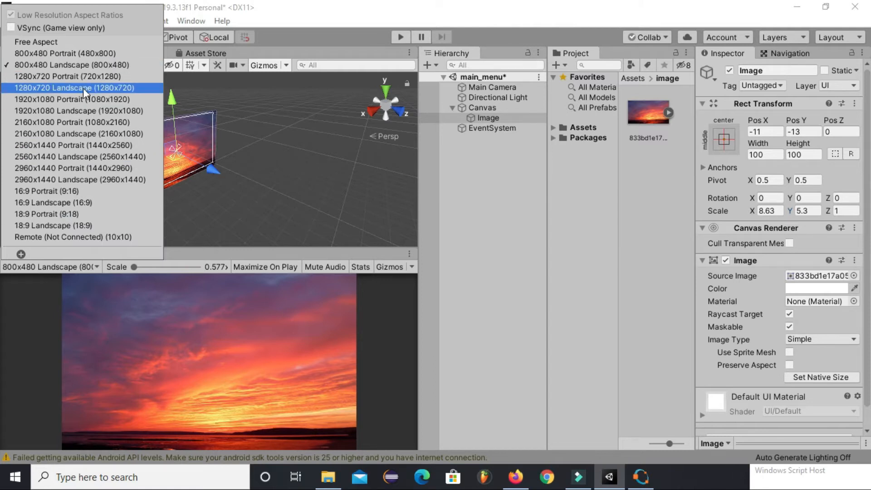
pyautogui.click(516, 259)
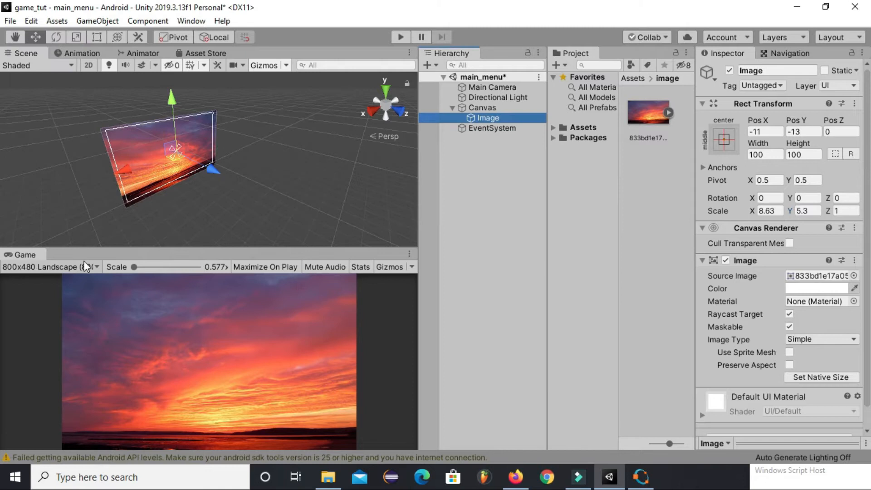
pyautogui.click(474, 108)
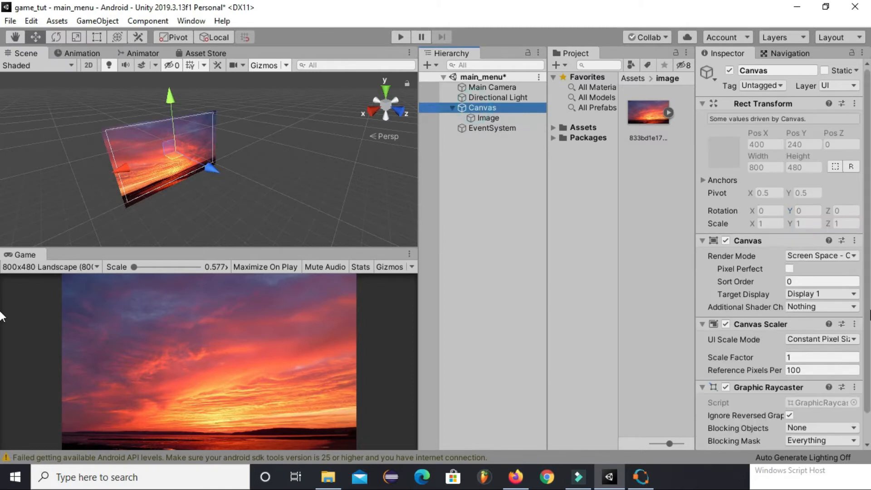
pyautogui.click(824, 340)
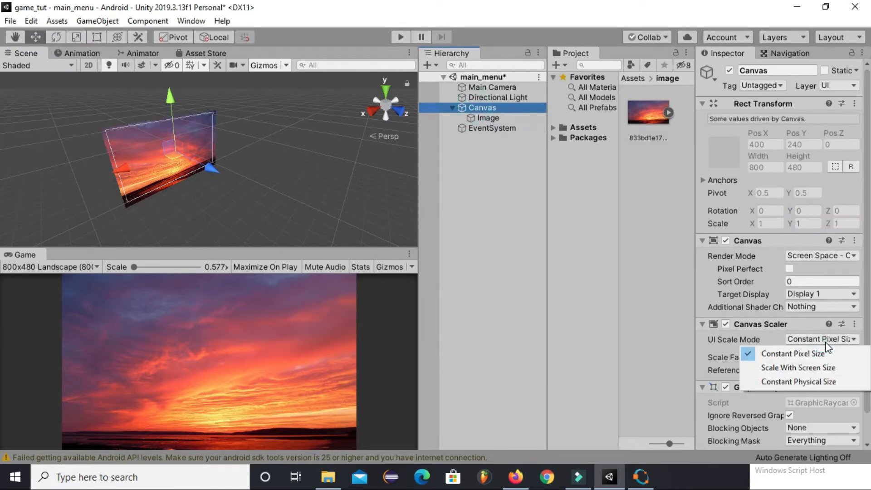
pyautogui.click(826, 370)
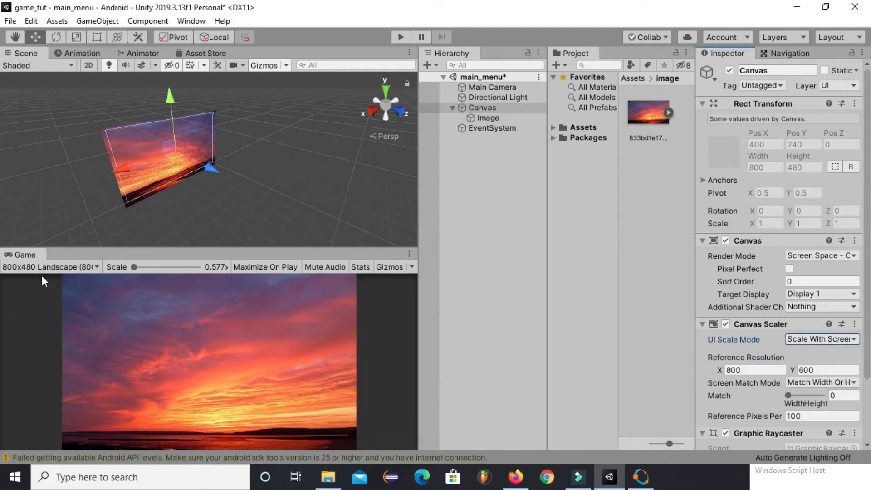
# - Preview the menu in the Game view at 1280x720 Landscape and switch it to 1920x1080 Landscape
pyautogui.click(50, 267)
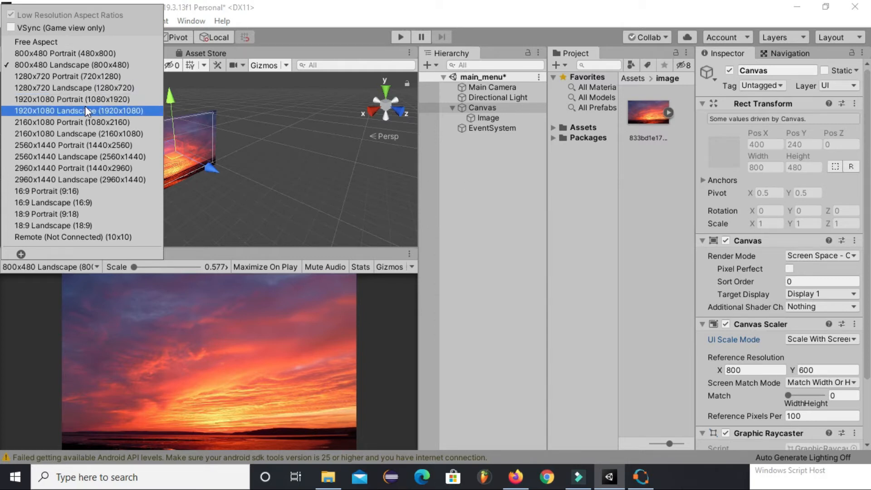
pyautogui.click(93, 88)
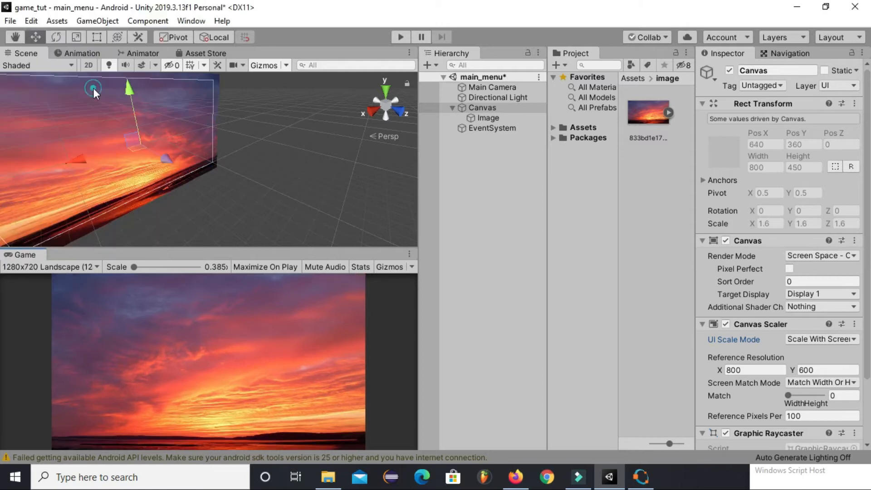
pyautogui.click(60, 268)
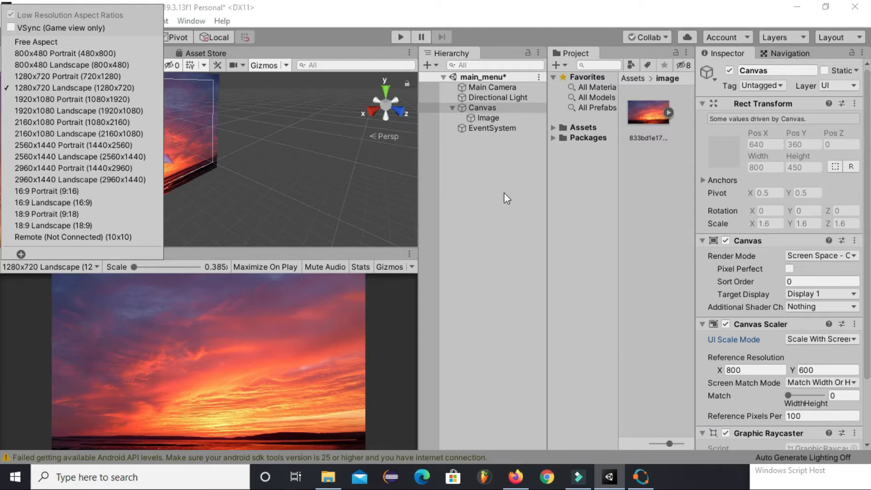
pyautogui.click(447, 104)
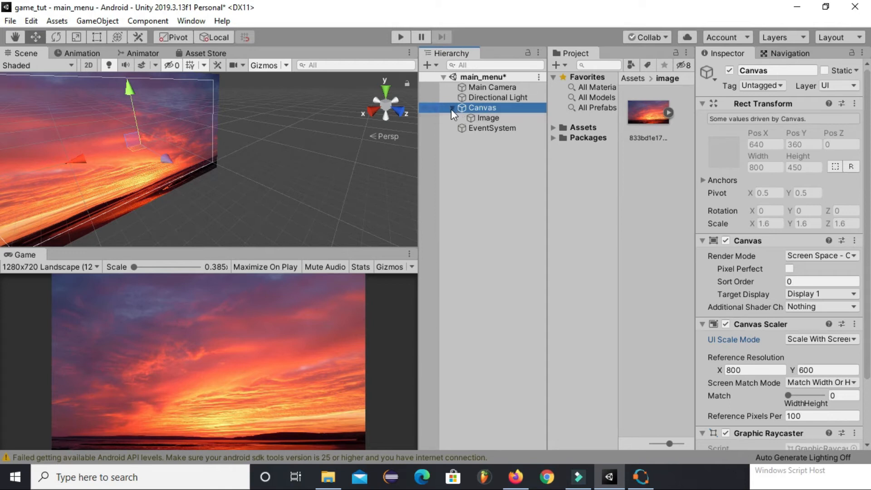
pyautogui.click(72, 271)
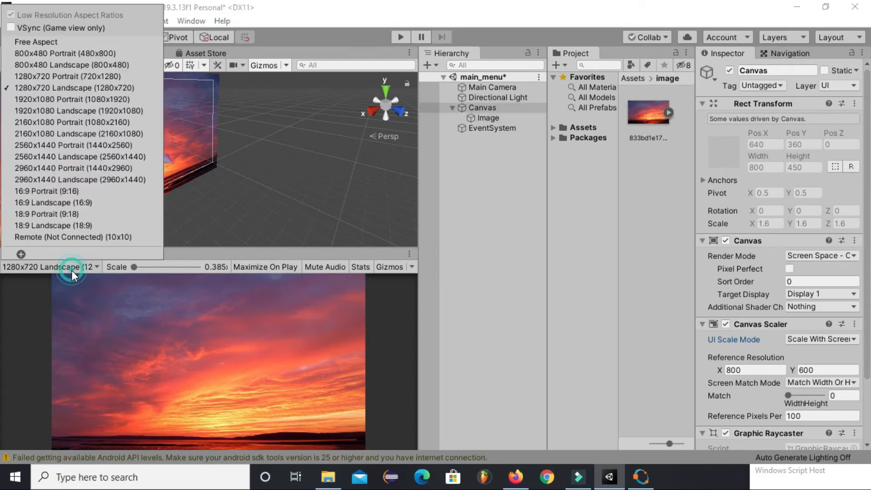
pyautogui.click(95, 112)
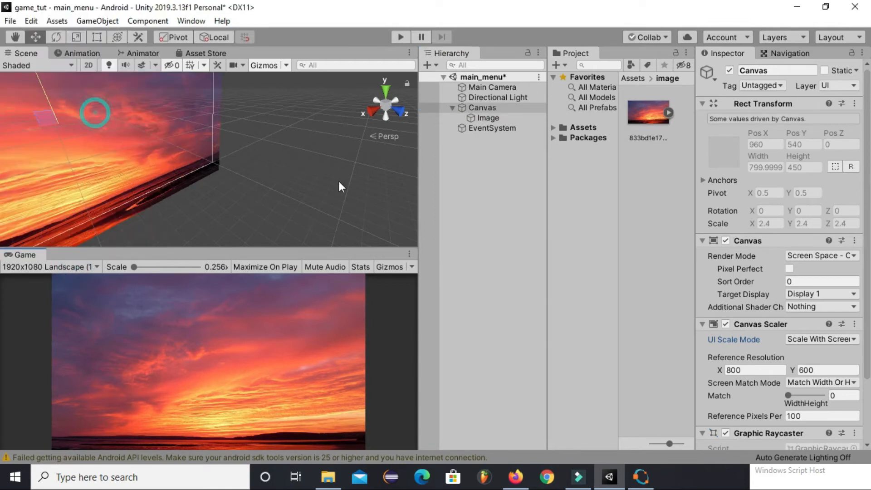
# - Check the canvas's UI Scale Mode options and save the main_menu scene
pyautogui.click(815, 340)
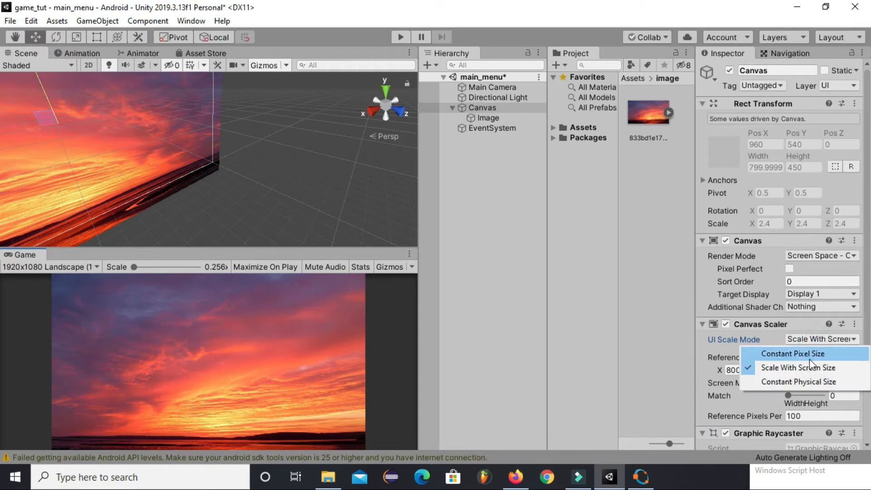
pyautogui.click(501, 223)
pyautogui.hotkey('ctrl', 's')
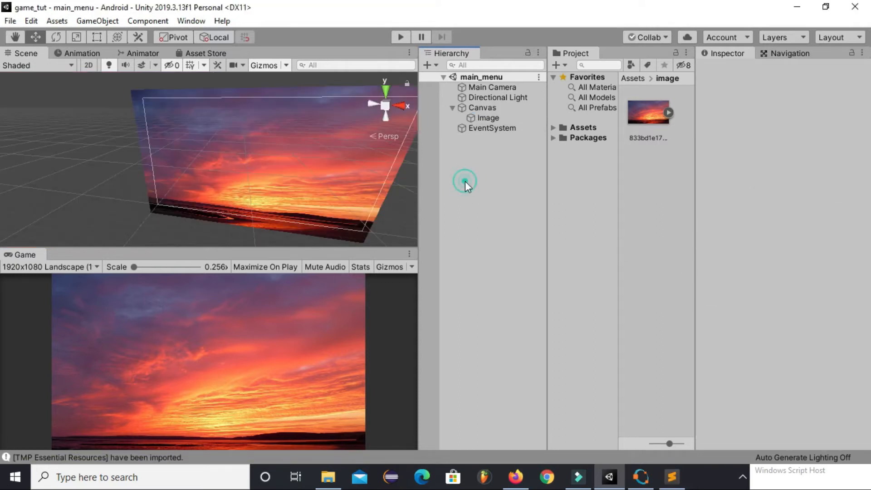
# - Add a UI Button to the main_menu scene's canvas
pyautogui.rightClick(488, 175)
pyautogui.moveTo(525, 389)
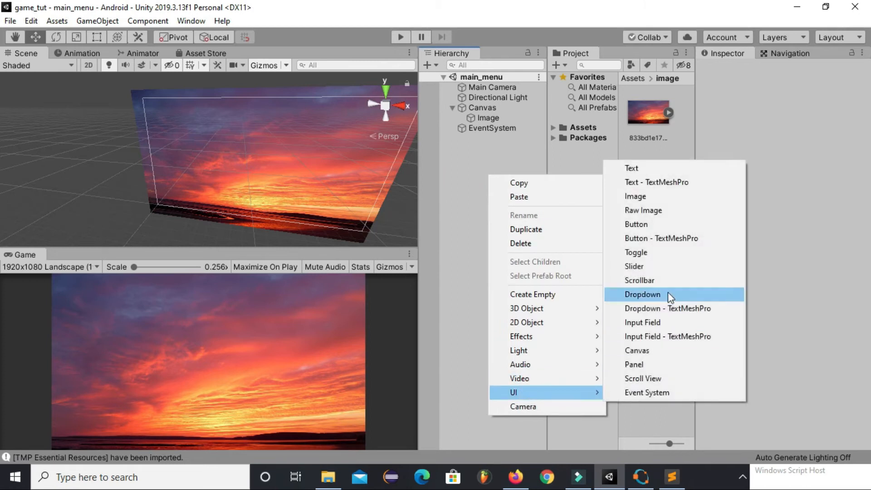
pyautogui.click(654, 227)
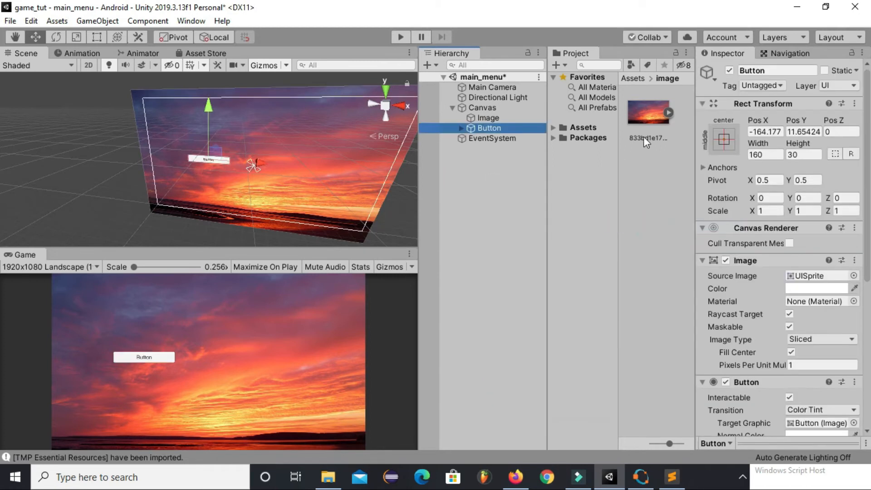
# - Change the button's label text to Start and set its font size to 40
pyautogui.click(460, 127)
pyautogui.click(511, 138)
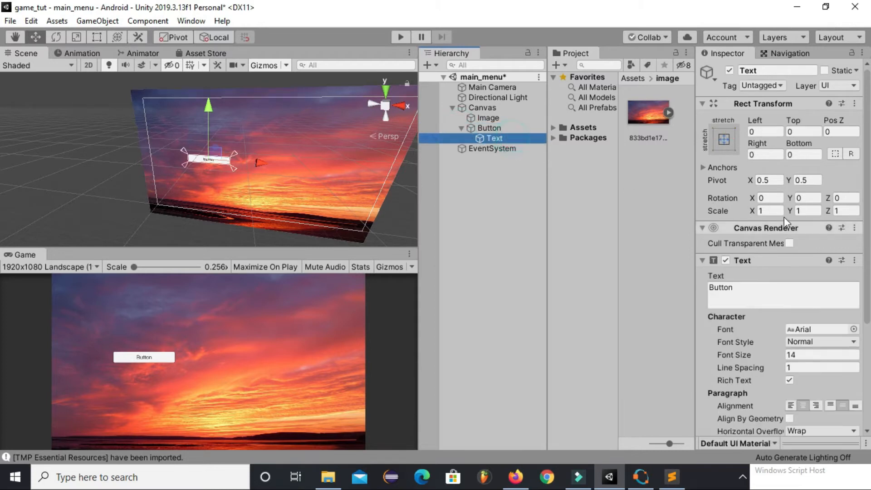
pyautogui.scroll(-3, 775, 204)
pyautogui.click(768, 190)
pyautogui.write('Start')
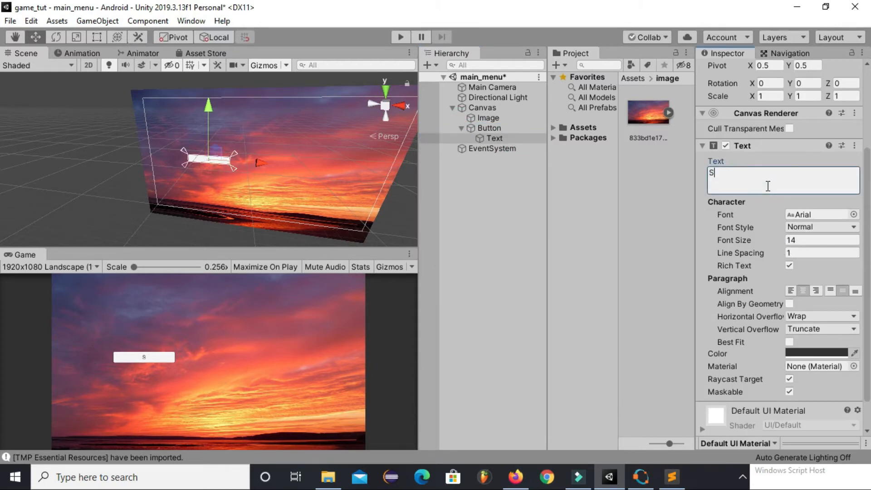
pyautogui.click(814, 240)
pyautogui.write('50')
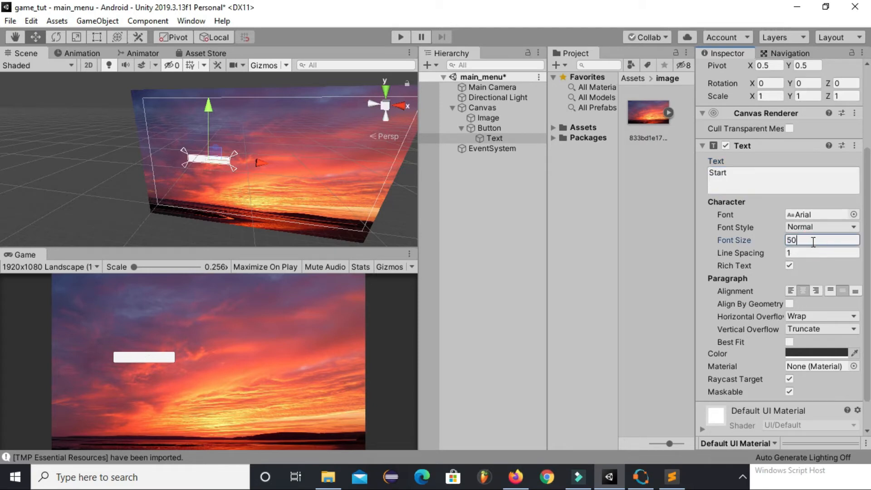
pyautogui.press('BackSpace')
pyautogui.press('BackSpace')
pyautogui.write('40')
# - Resize the button to about 158.64 wide and 55.5 high so the label fits
pyautogui.click(499, 128)
pyautogui.scroll(4, 777, 249)
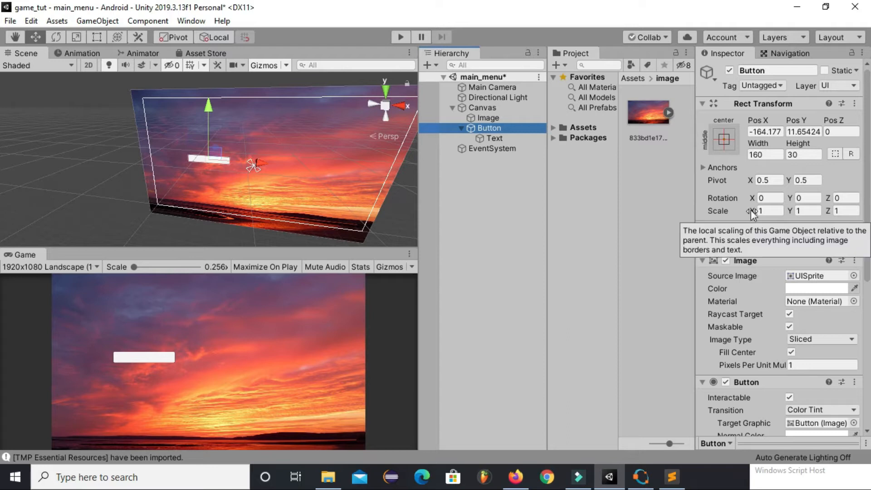
pyautogui.moveTo(751, 142); pyautogui.dragTo(850, 139)
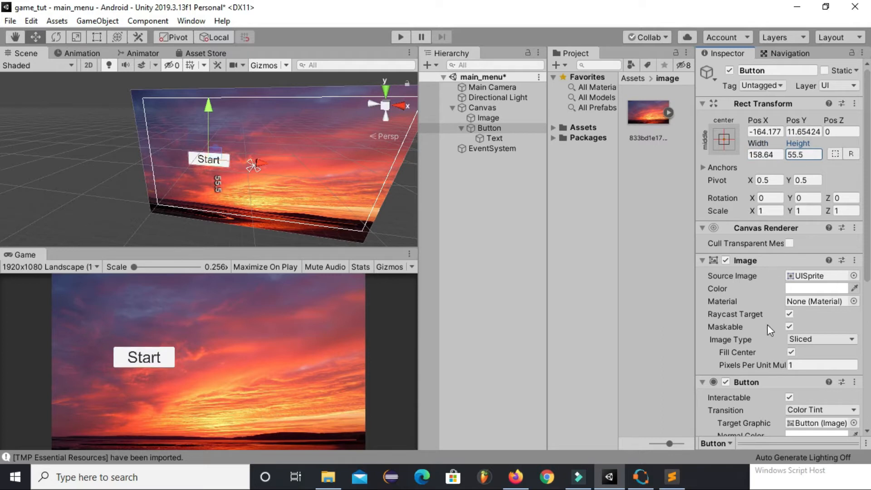
# - Make the button's Normal Color fully transparent by setting its alpha to 0
pyautogui.scroll(-5, 772, 381)
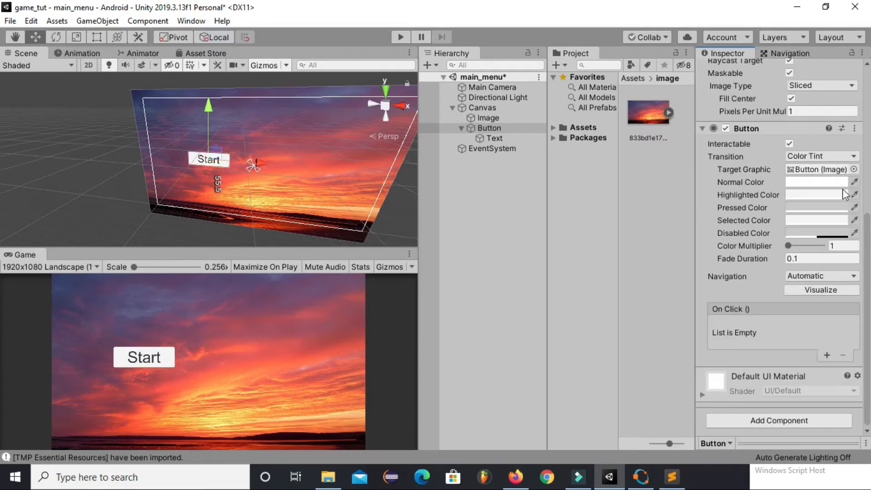
pyautogui.click(816, 183)
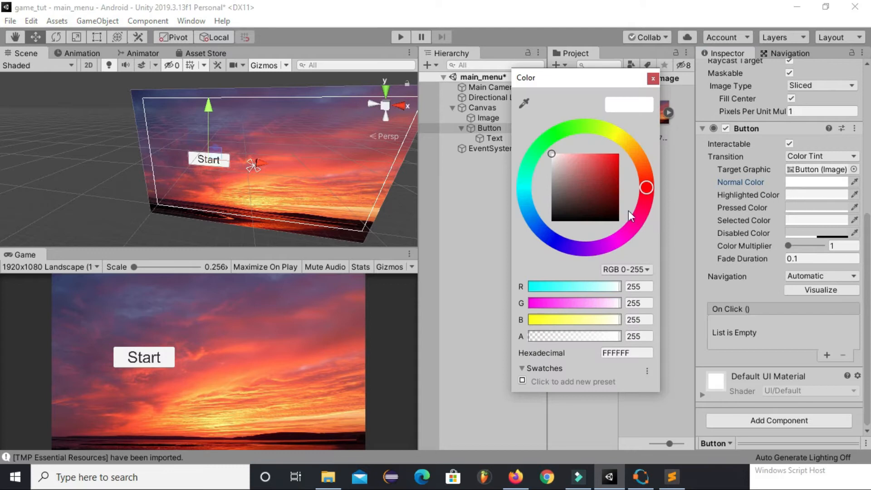
pyautogui.click(535, 336)
pyautogui.moveTo(535, 336); pyautogui.dragTo(528, 336)
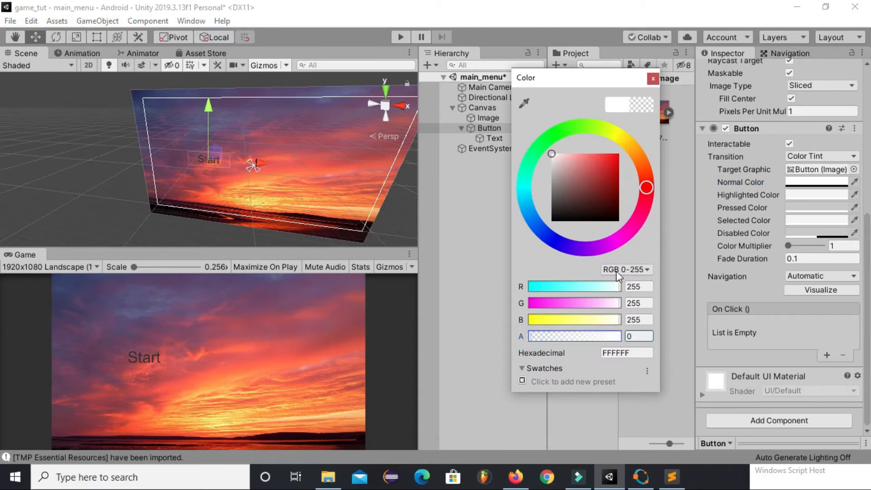
pyautogui.click(653, 78)
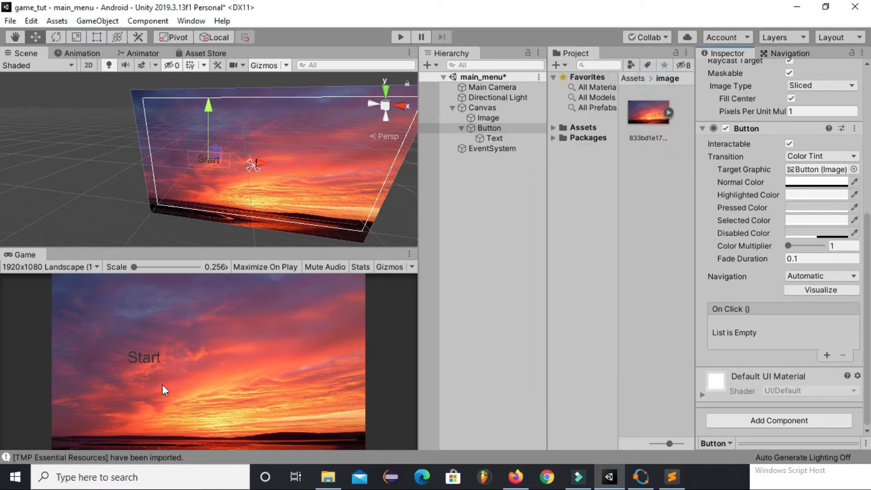
# - Move the Start button to the horizontal middle of the canvas, slightly above its centre
pyautogui.moveTo(254, 165); pyautogui.dragTo(303, 165)
pyautogui.moveTo(258, 107); pyautogui.dragTo(273, 98)
# - Set the button's Highlighted Color to a light red, about DB5E5E
pyautogui.click(800, 193)
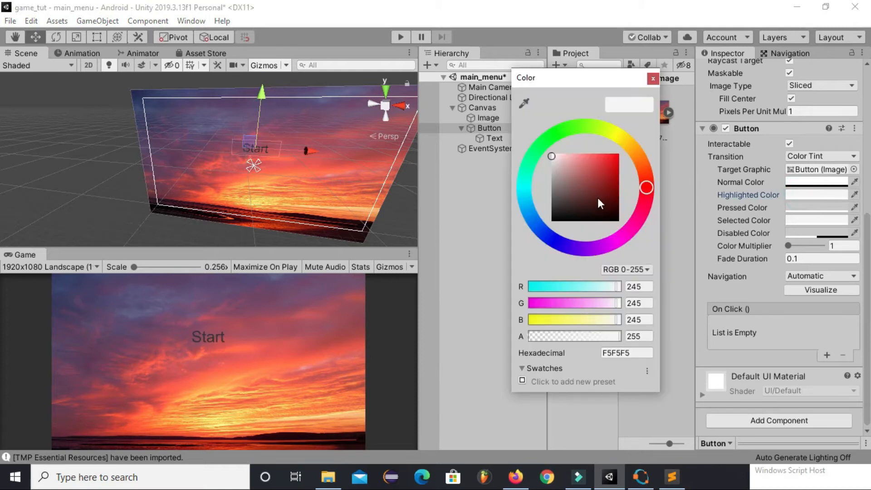
pyautogui.moveTo(581, 173); pyautogui.dragTo(590, 164)
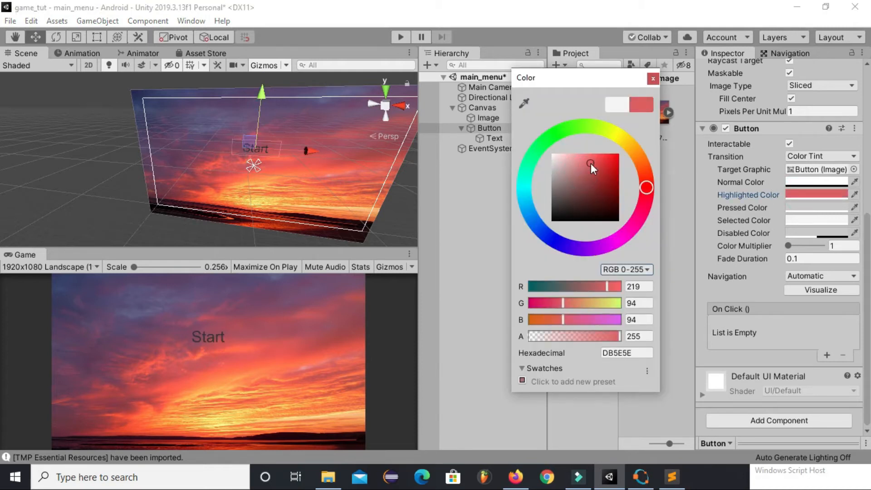
pyautogui.click(653, 78)
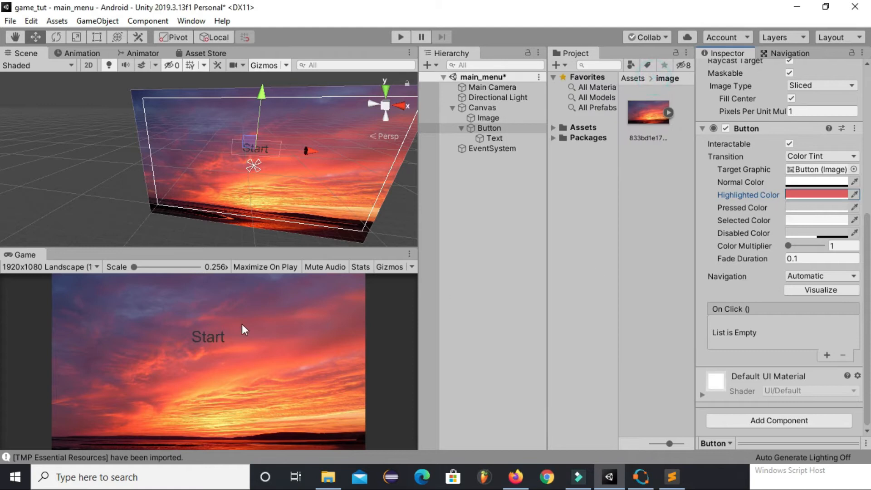
# - Run the game briefly to test the Start button's highlight and click colours, and stop it again
pyautogui.click(404, 37)
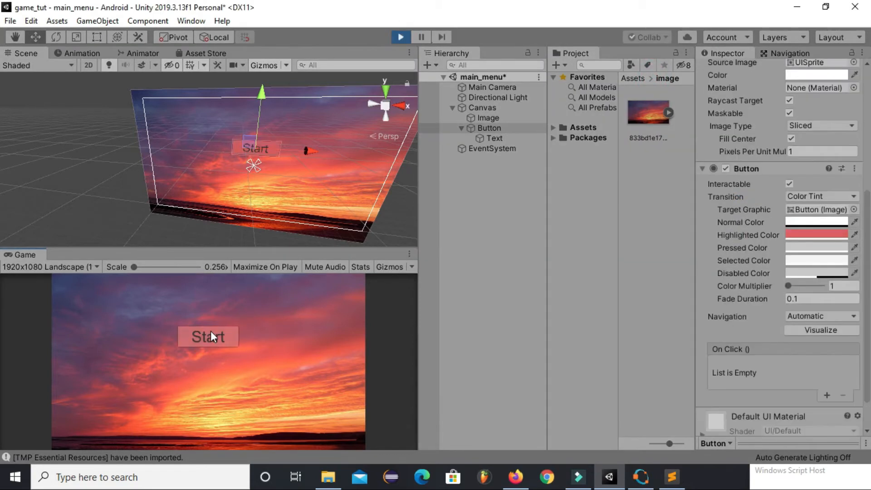
pyautogui.click(231, 344)
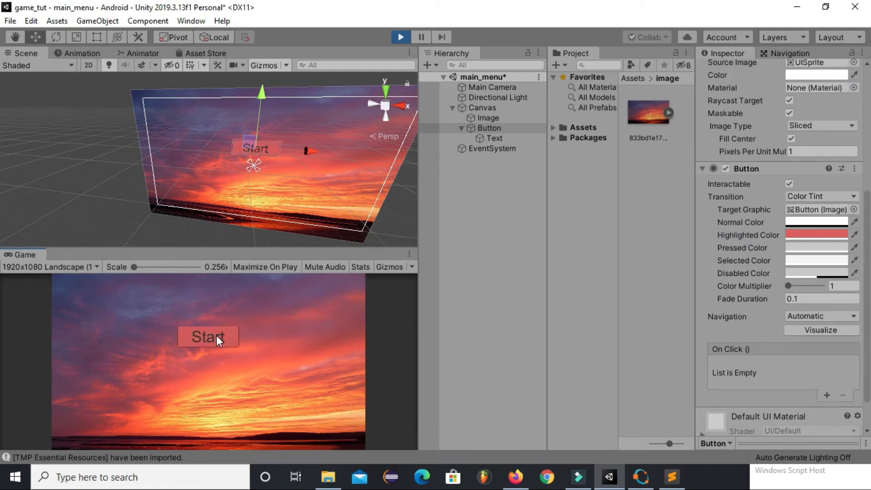
pyautogui.click(404, 37)
# - Set the button's Pressed Color to a dark red, deeper than the highlight colour
pyautogui.click(794, 247)
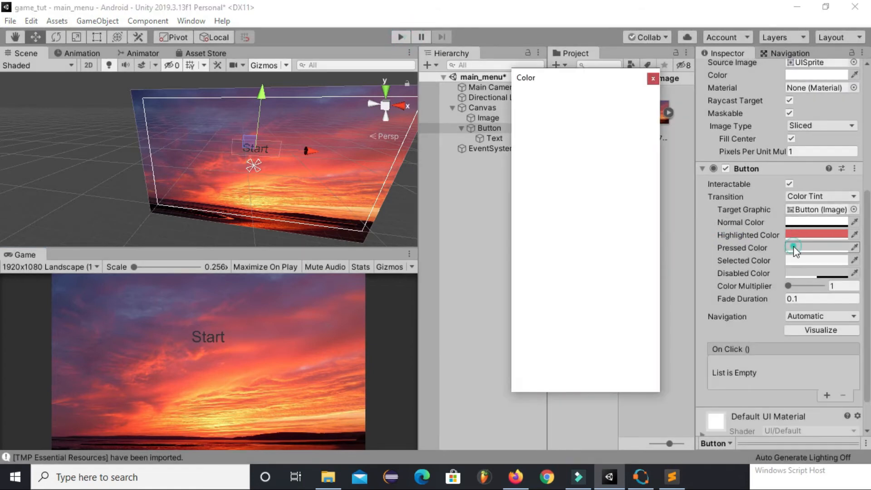
pyautogui.click(585, 163)
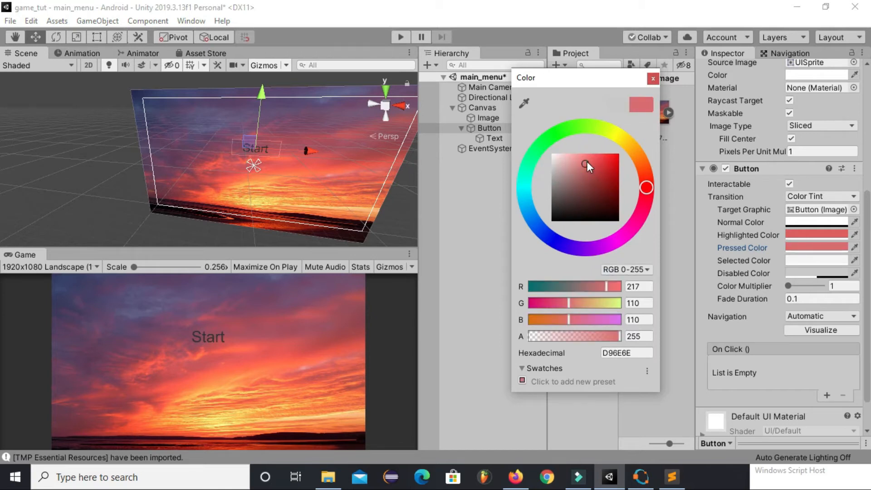
pyautogui.moveTo(587, 161); pyautogui.dragTo(595, 182)
pyautogui.click(652, 78)
# - Play the scene, try the Start button's pressed colour, and leave play mode
pyautogui.click(400, 37)
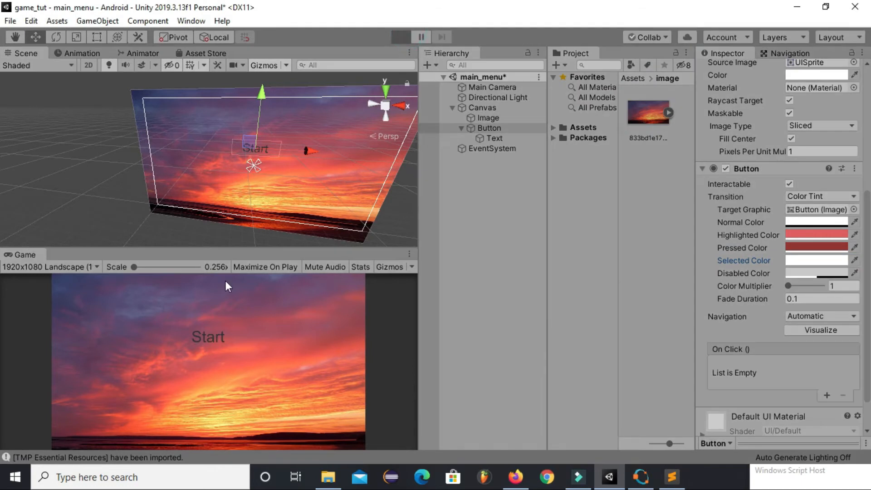
pyautogui.click(213, 340)
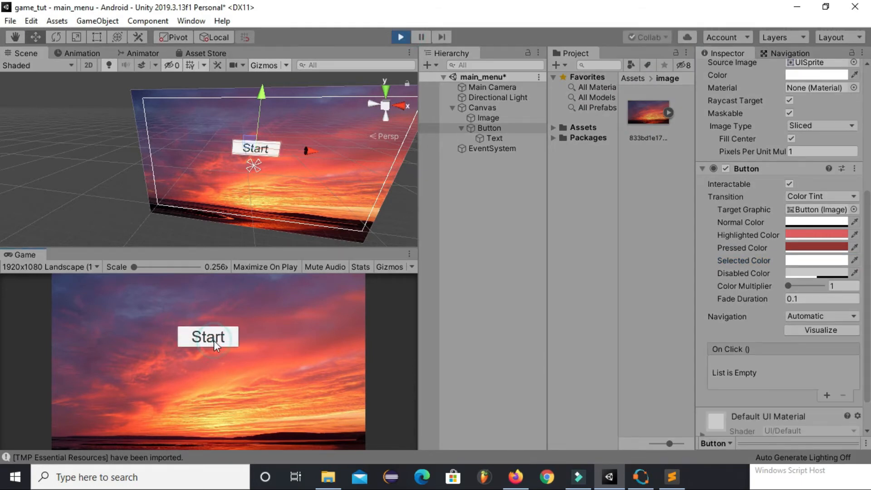
pyautogui.click(401, 38)
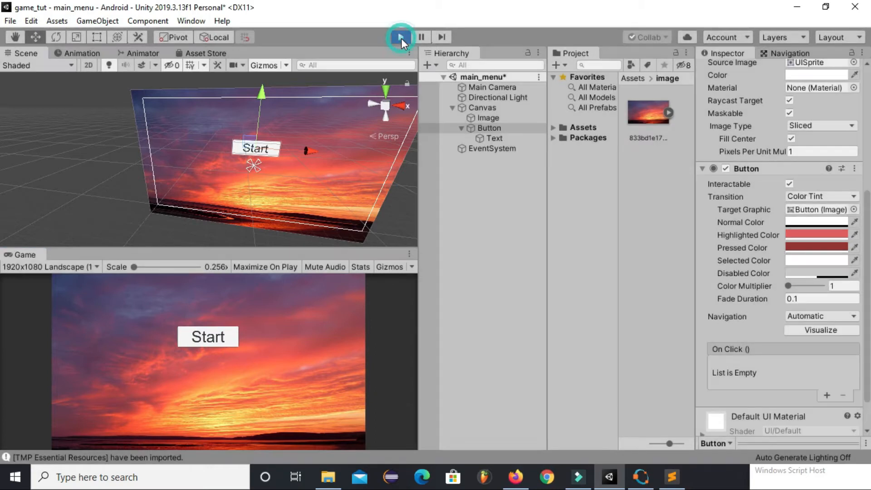
# - Set the button's Selected Color to dark red 9D2525
pyautogui.click(812, 260)
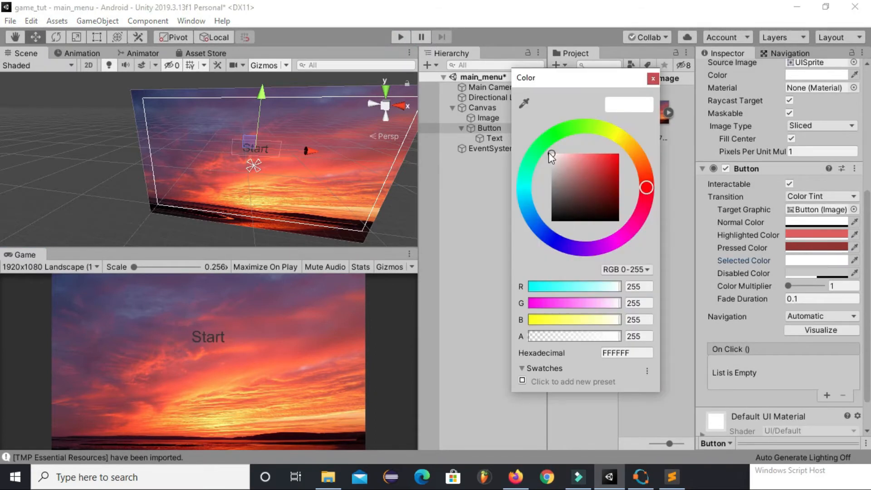
pyautogui.moveTo(570, 165); pyautogui.dragTo(604, 180)
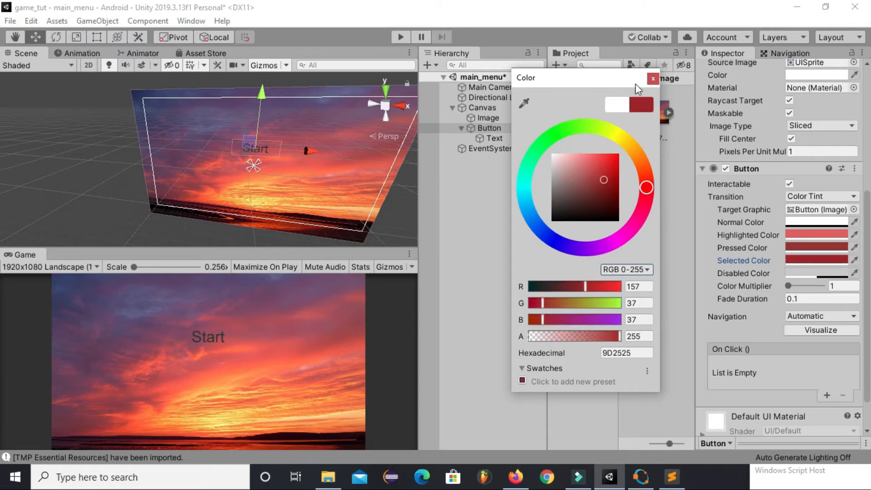
pyautogui.click(652, 80)
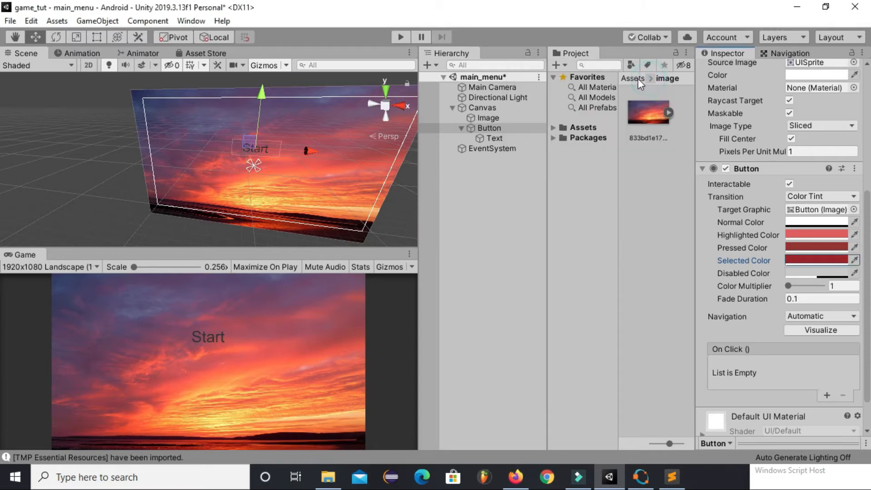
# - Test the Start button's selected colour in play mode and stop the game
pyautogui.click(408, 37)
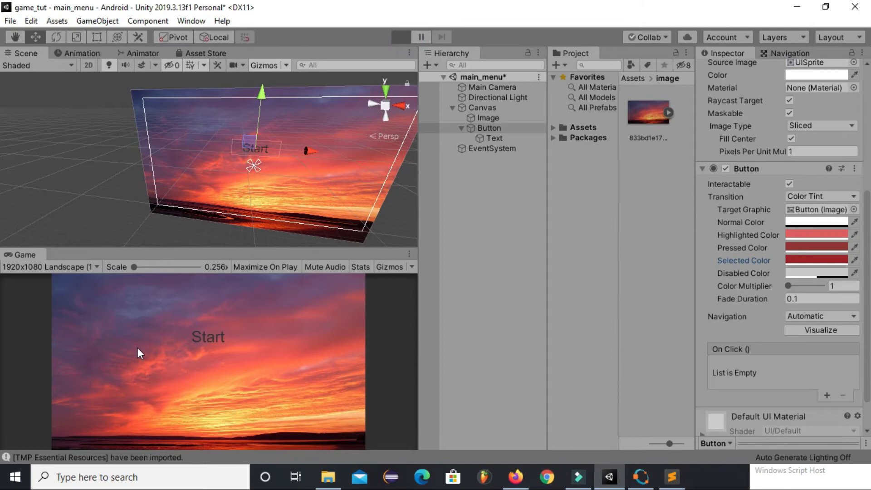
pyautogui.click(201, 341)
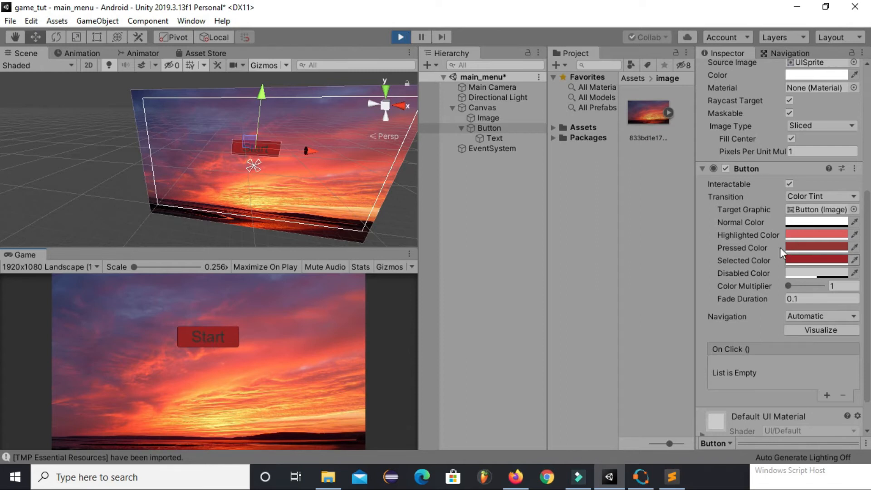
pyautogui.click(400, 37)
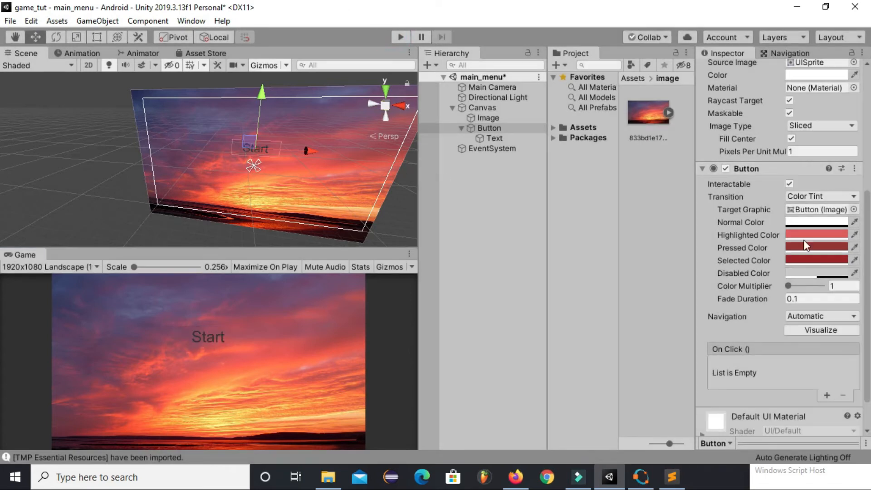
# - Set the Start label's text colour to a pinkish white, EFD9D9, and check it in play mode
pyautogui.click(484, 138)
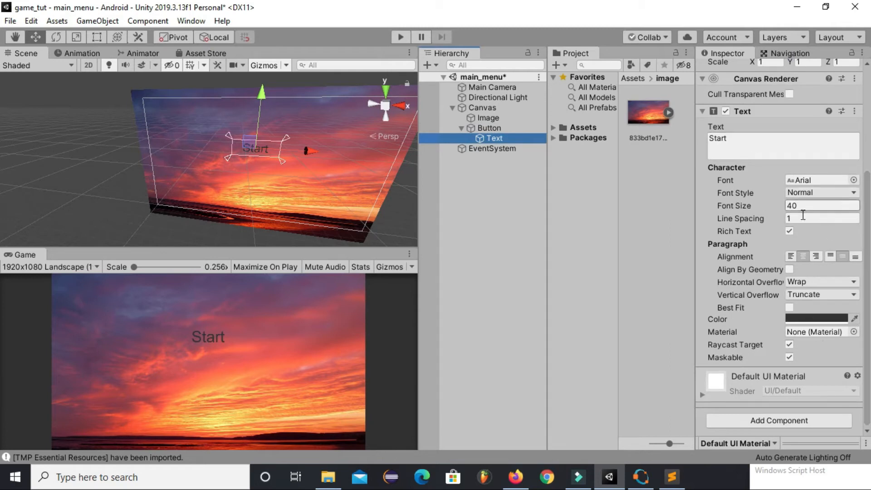
pyautogui.click(810, 317)
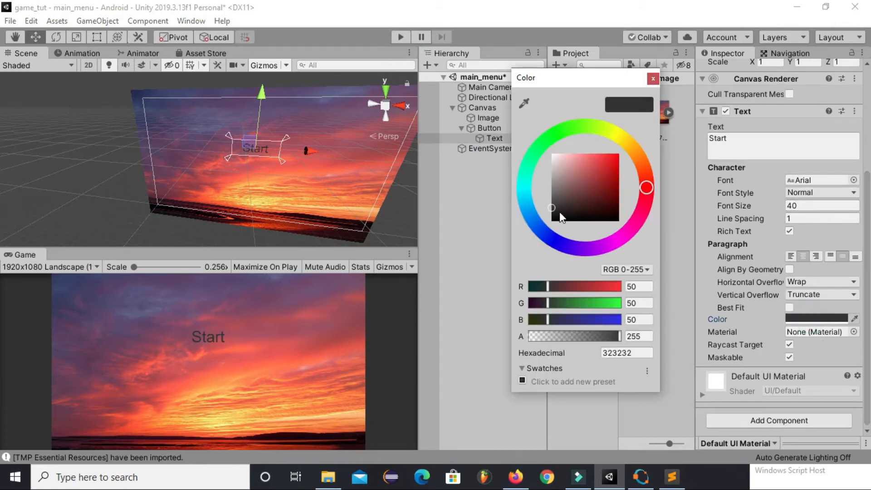
pyautogui.click(557, 157)
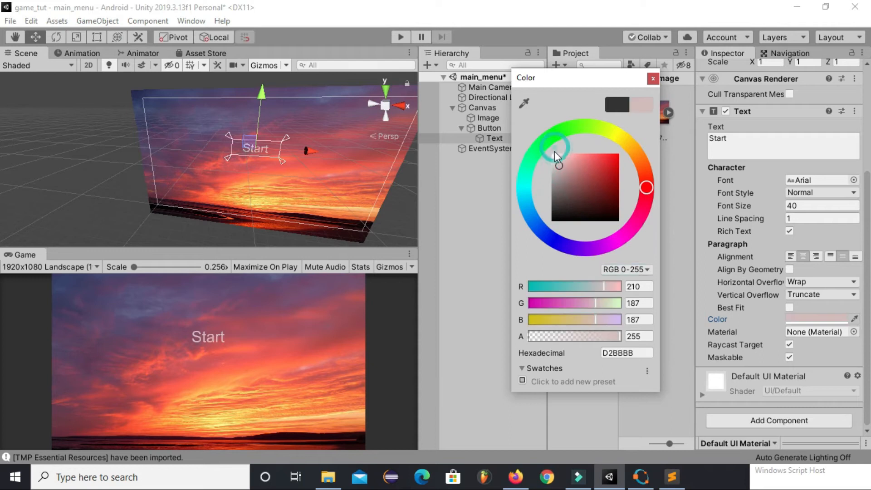
pyautogui.click(558, 158)
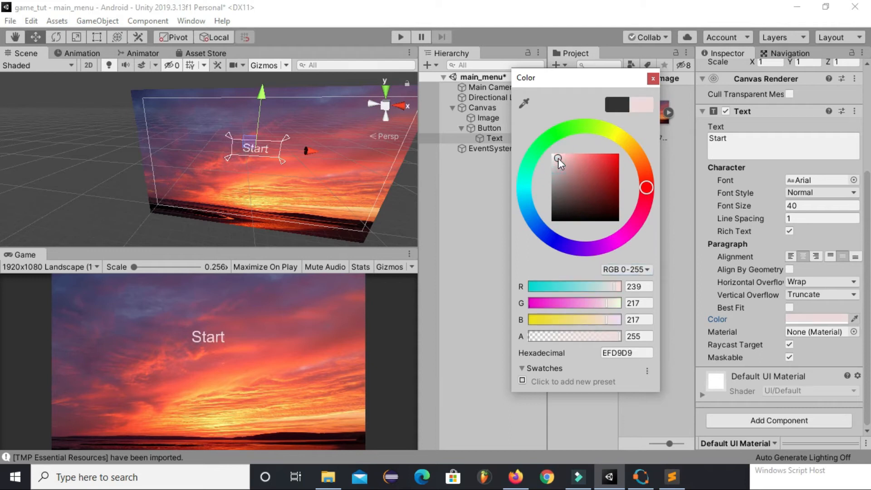
pyautogui.click(653, 79)
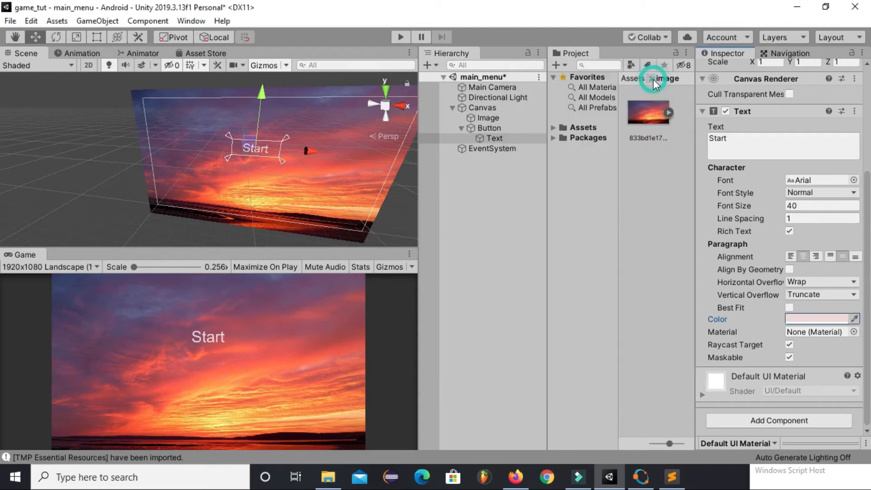
pyautogui.click(401, 37)
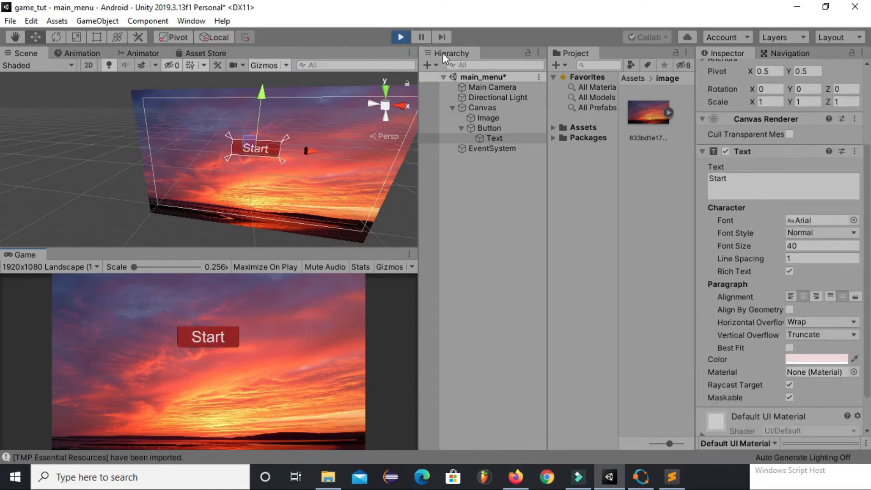
pyautogui.click(407, 33)
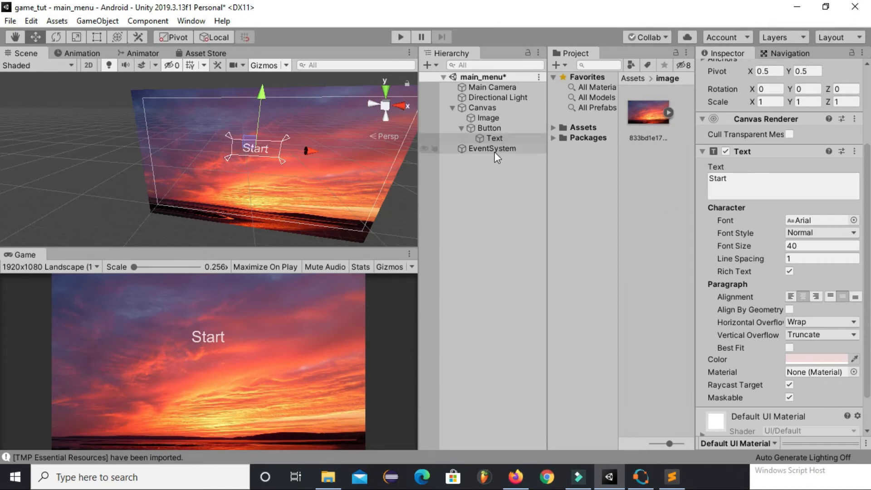
# - Duplicate the Start button and change the copy's label text to Quit
pyautogui.click(504, 129)
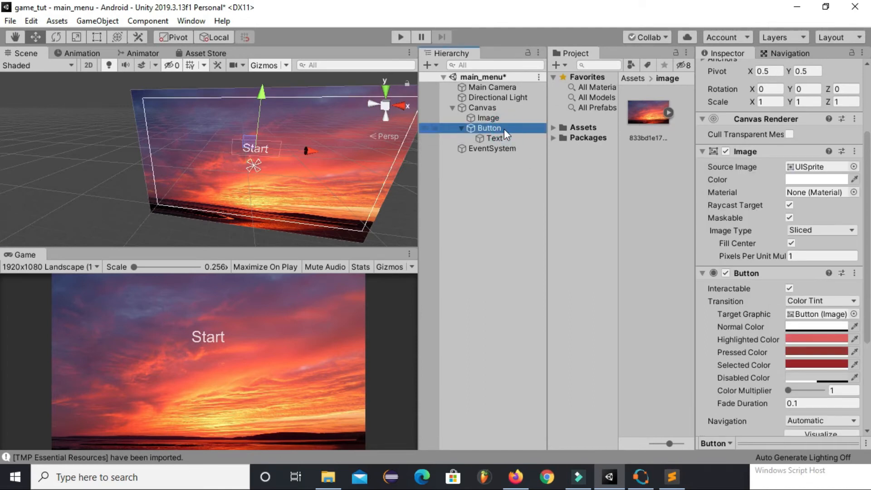
pyautogui.hotkey('ctrl', 'd')
pyautogui.click(462, 149)
pyautogui.click(494, 158)
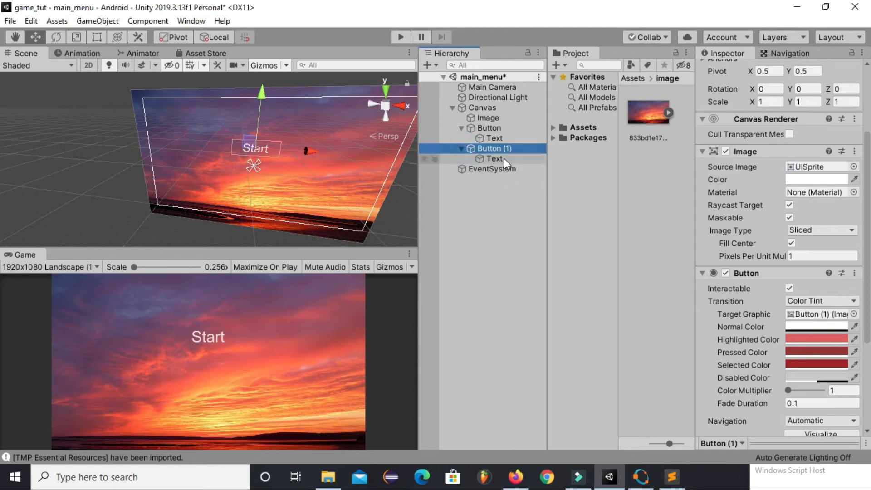
pyautogui.click(761, 190)
pyautogui.write('Quit')
# - Move the Quit button straight down below the Start button, to a Pos Y of about -39
pyautogui.click(492, 148)
pyautogui.moveTo(259, 94); pyautogui.dragTo(260, 125)
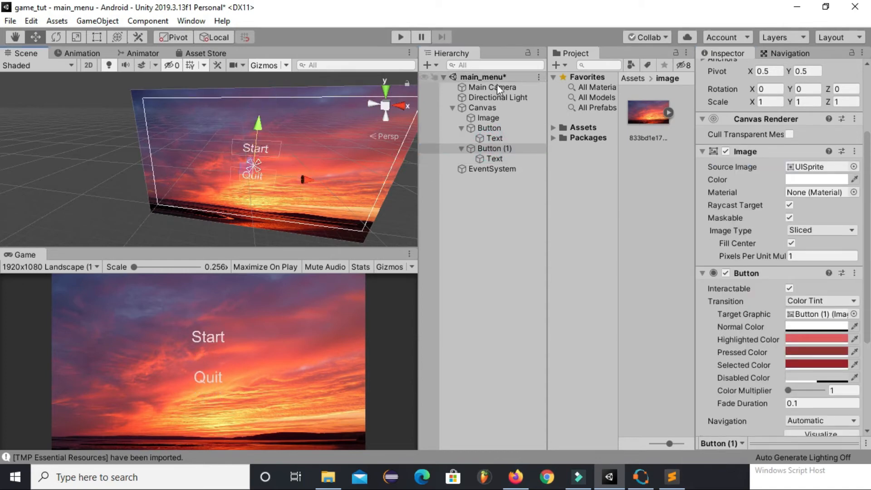
pyautogui.click(496, 127)
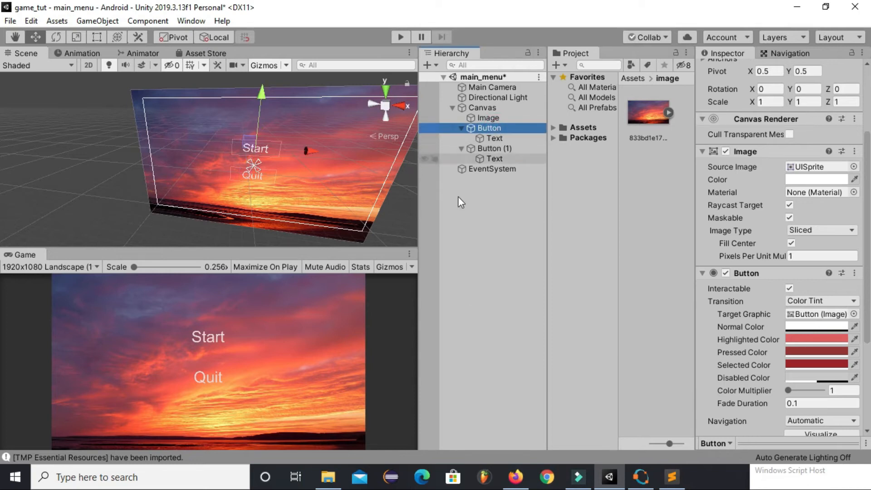
# - Run the game, try both the Start and Quit buttons, and stop it
pyautogui.click(400, 37)
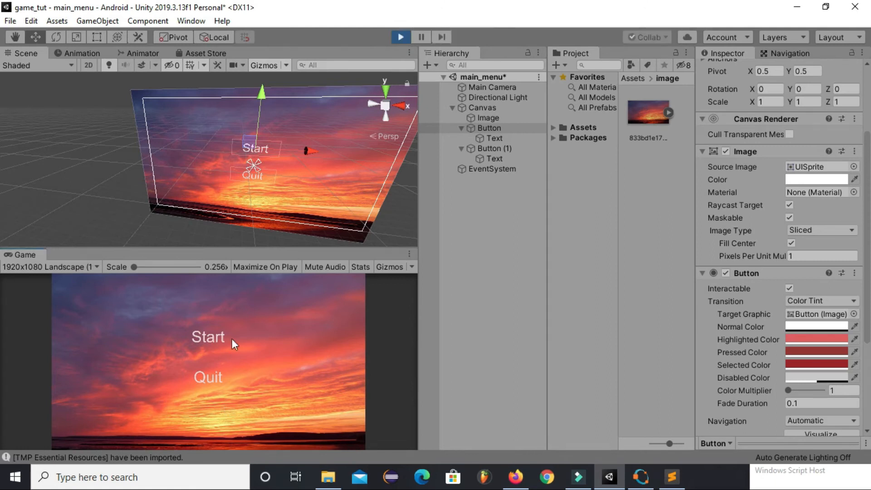
pyautogui.click(219, 339)
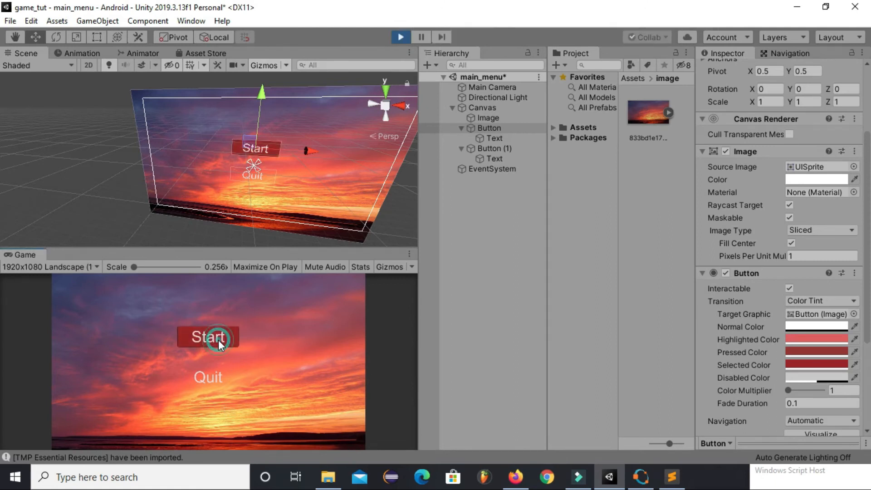
pyautogui.click(211, 377)
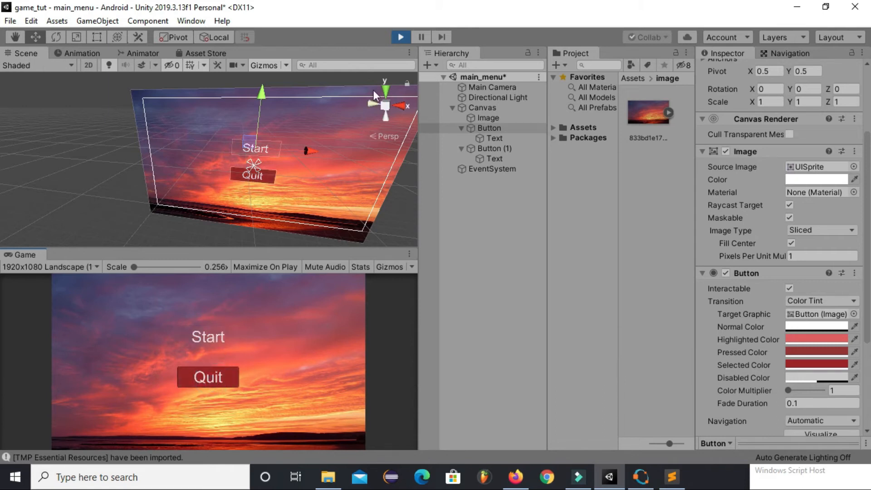
pyautogui.click(407, 36)
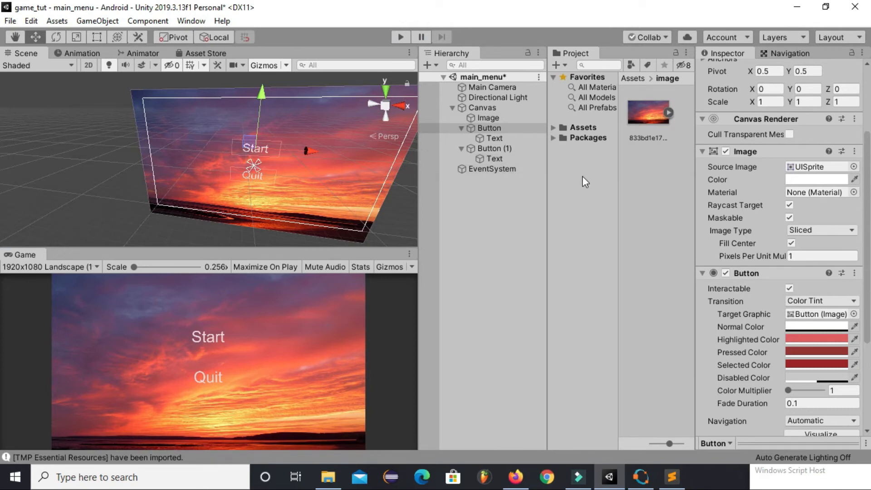
# - Rename the Quit button object as quit_button
pyautogui.click(494, 149)
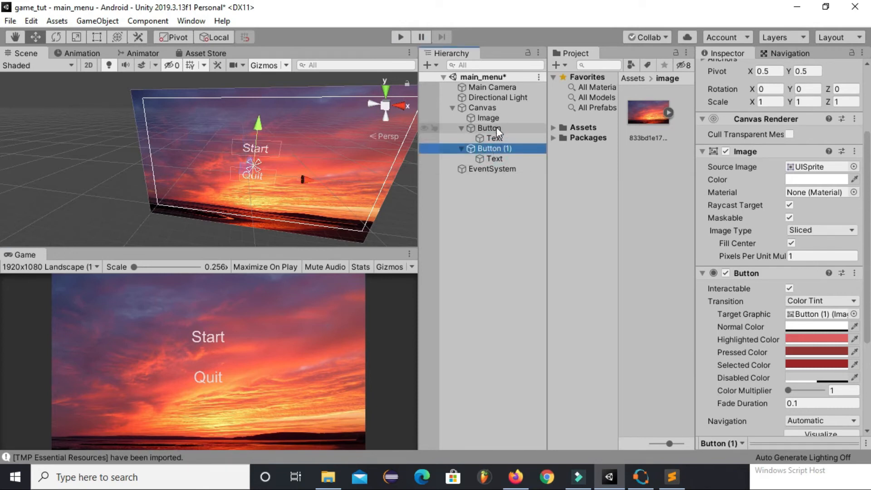
pyautogui.scroll(3, 780, 227)
pyautogui.click(778, 71)
pyautogui.write('quit_button')
# - Rename the Start button object as start_button
pyautogui.click(494, 138)
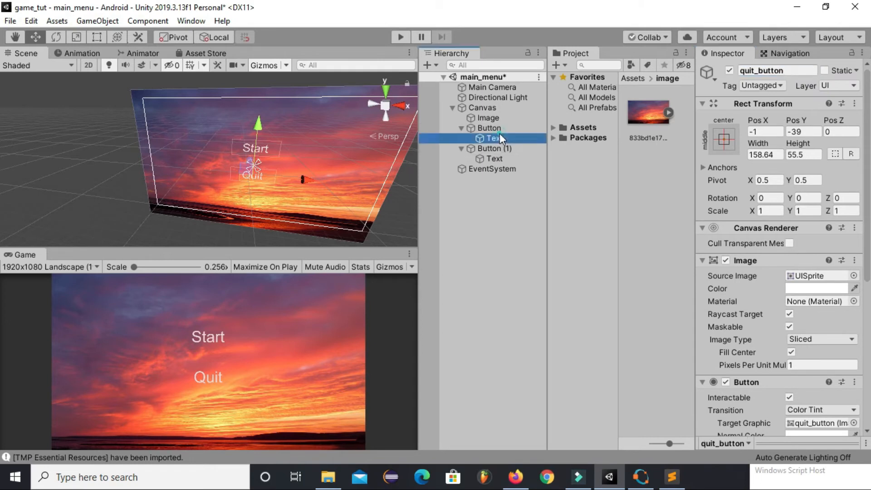
pyautogui.click(489, 127)
pyautogui.click(781, 70)
pyautogui.write('start_button')
pyautogui.press('Return')
# - Create a folder named scripts in the project's Assets folder and open it
pyautogui.click(576, 126)
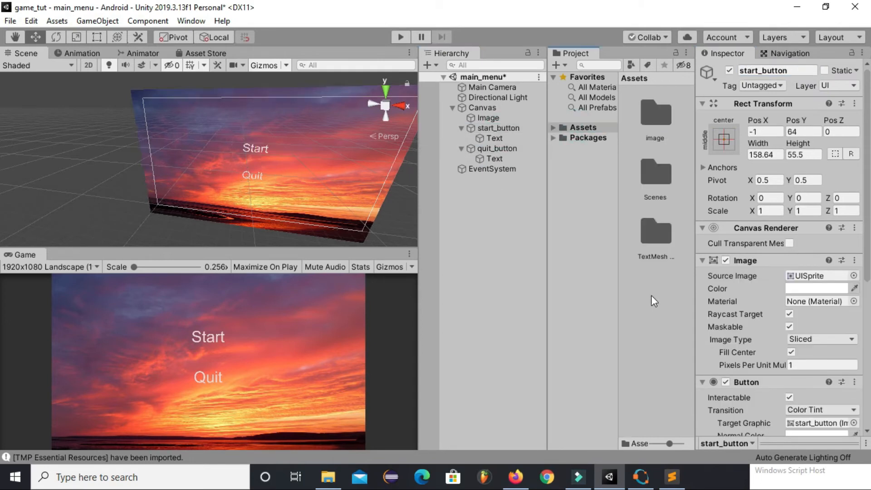
pyautogui.rightClick(652, 294)
pyautogui.moveTo(717, 149)
pyautogui.click(582, 39)
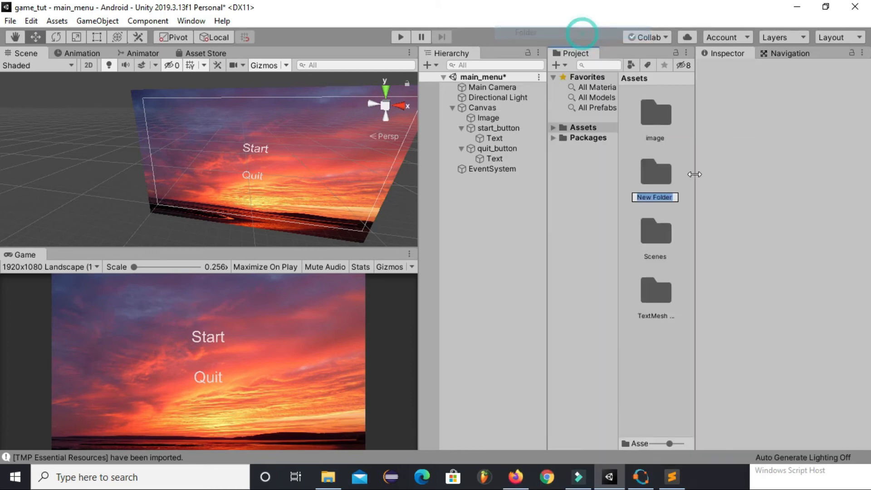
pyautogui.write('scripts')
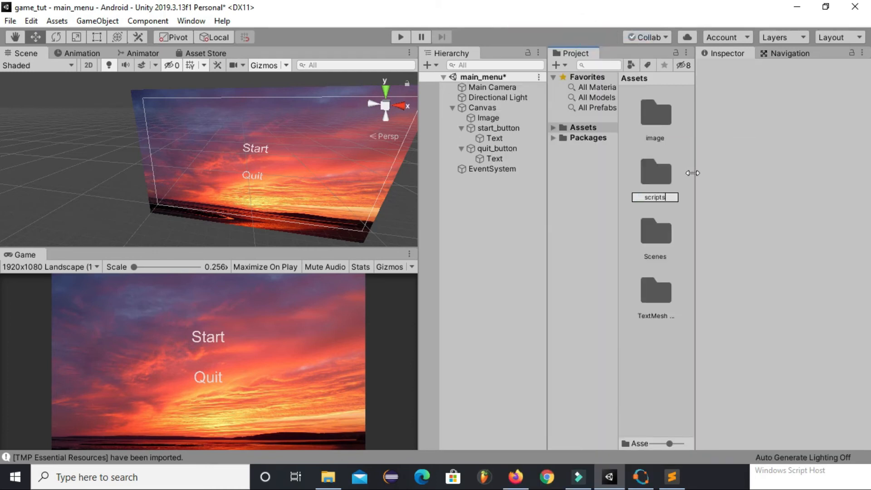
pyautogui.press('Return')
pyautogui.press('Return')
# - Create a C# script named main_menu_handle in the scripts folder and open it in Sublime Text
pyautogui.rightClick(662, 157)
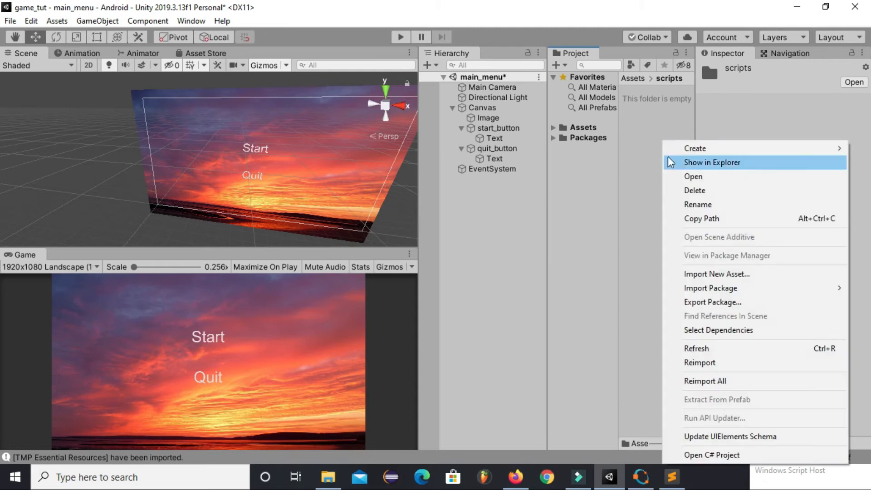
pyautogui.moveTo(675, 150)
pyautogui.click(578, 55)
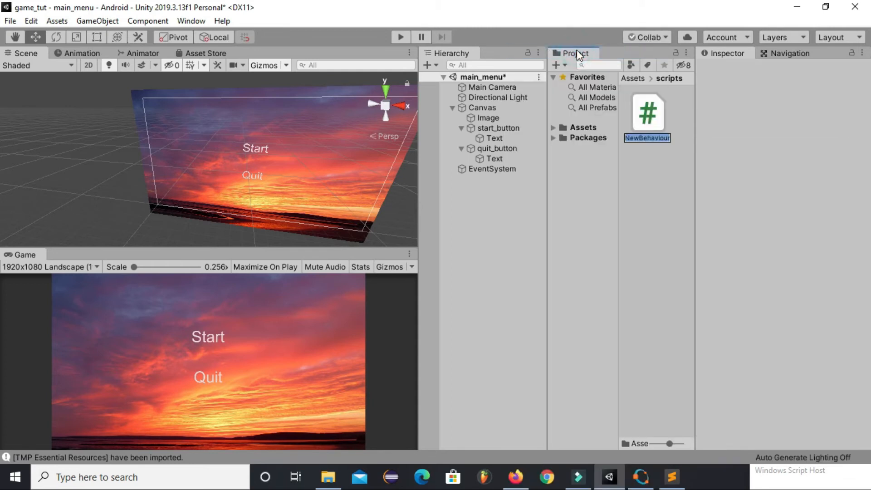
pyautogui.write('main_me')
pyautogui.write('nu_h')
pyautogui.write('andle')
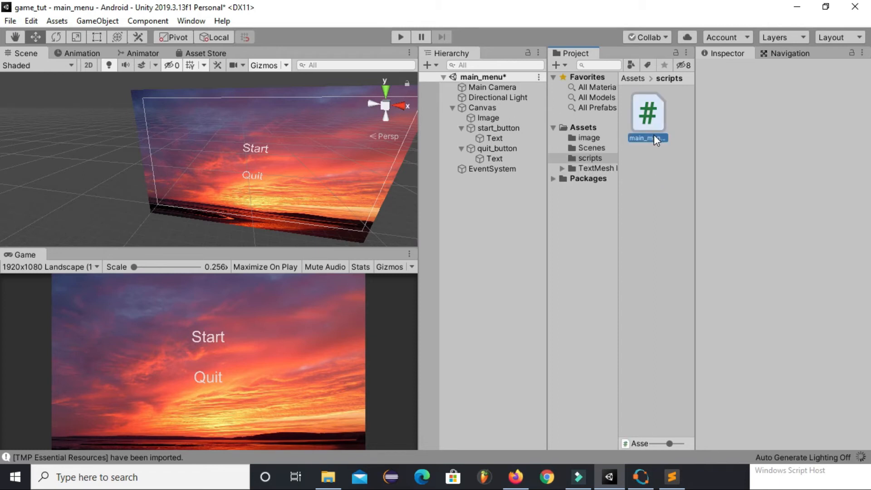
pyautogui.doubleClick(648, 116)
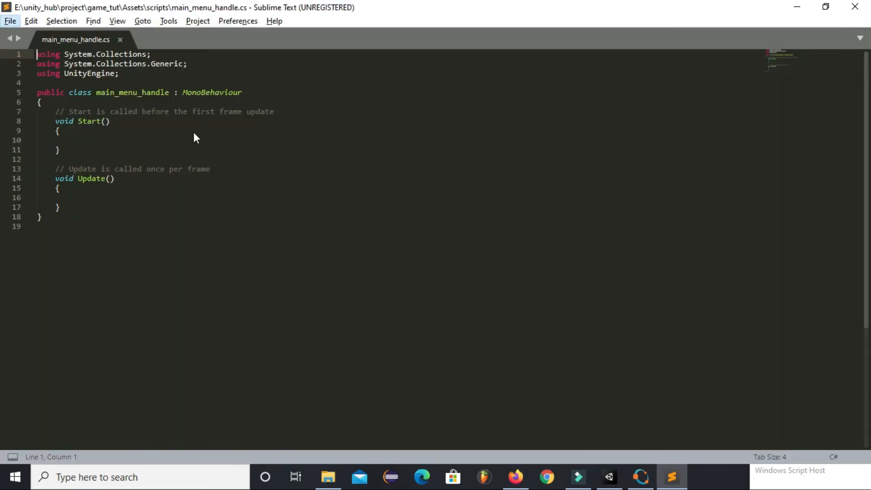
# - Strip the semicolon after using UnityEngine and add the line using UnityEngine.SceneManagement; below it
pyautogui.click(117, 76)
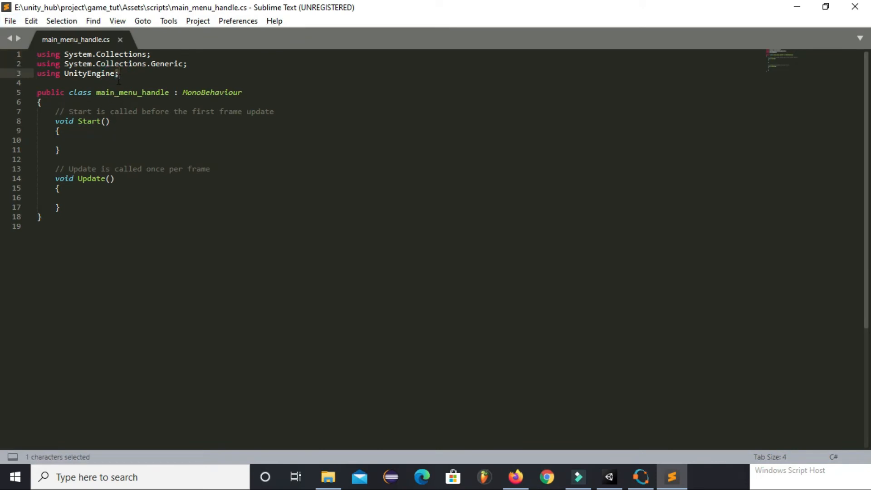
pyautogui.press('BackSpace')
pyautogui.press('Return')
pyautogui.write('using')
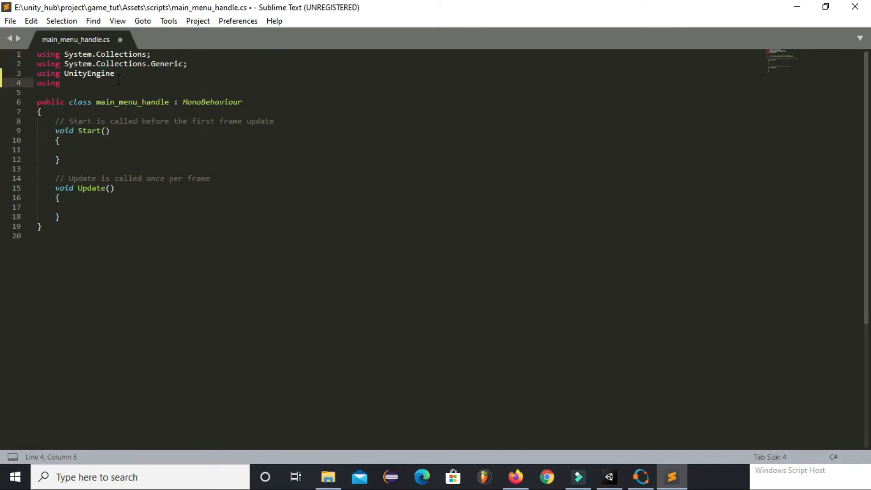
pyautogui.write(' Unity')
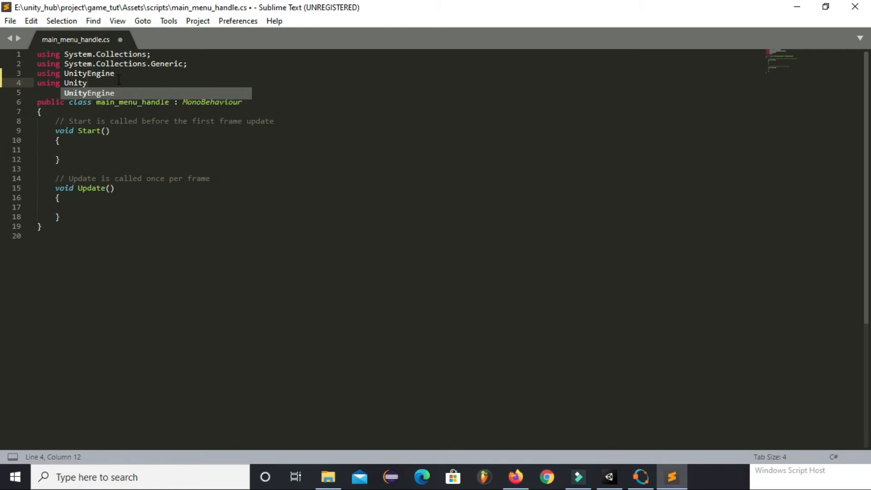
pyautogui.press('Tab')
pyautogui.write('.SCene')
pyautogui.press('BackSpace')
pyautogui.press('BackSpace')
pyautogui.press('BackSpace')
pyautogui.press('BackSpace')
pyautogui.write('cen')
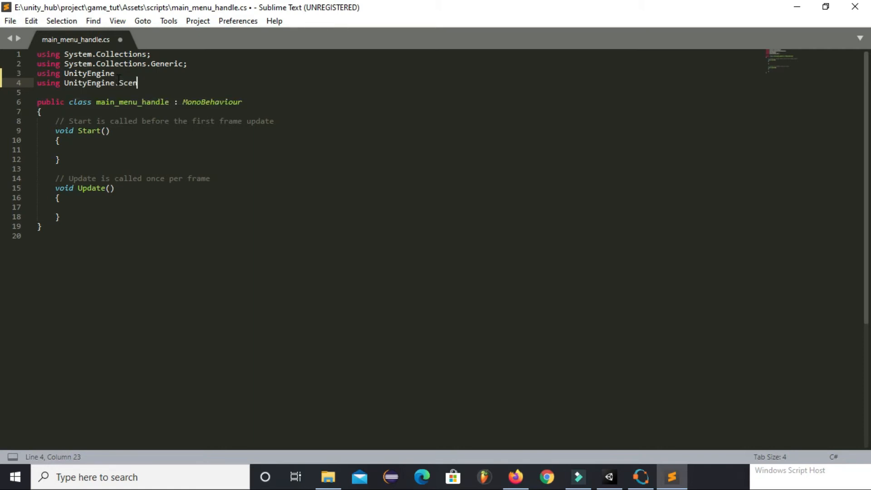
pyautogui.write('eManagement;')
pyautogui.click(141, 149)
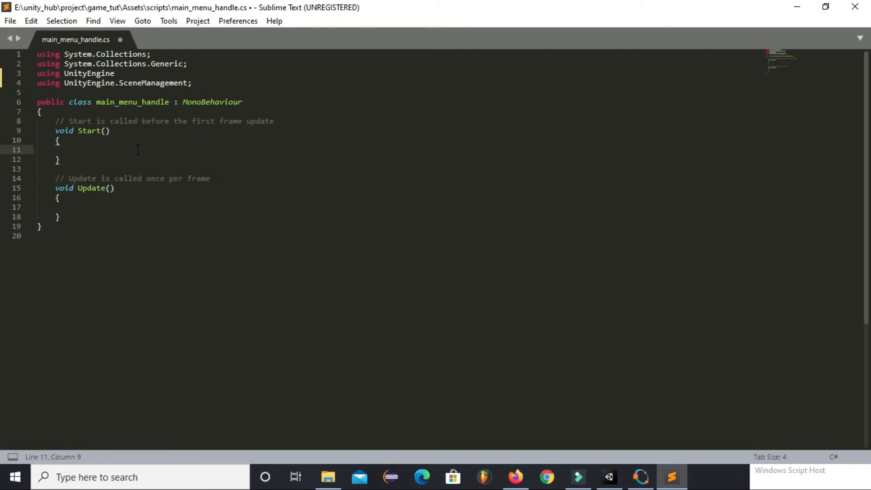
pyautogui.write('Sc')
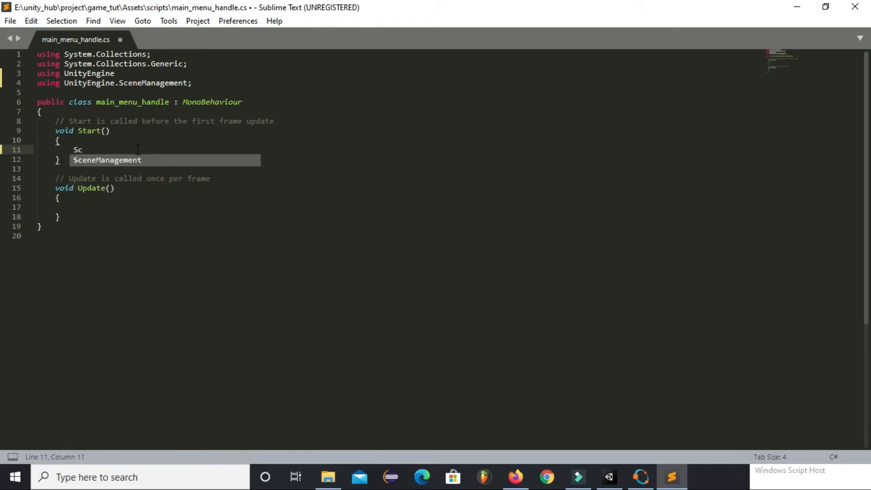
pyautogui.press('BackSpace')
pyautogui.press('BackSpace')
# - Declare an empty method public void start_game() at the beginning of the main_menu_handle class
pyautogui.click(131, 111)
pyautogui.press('Return')
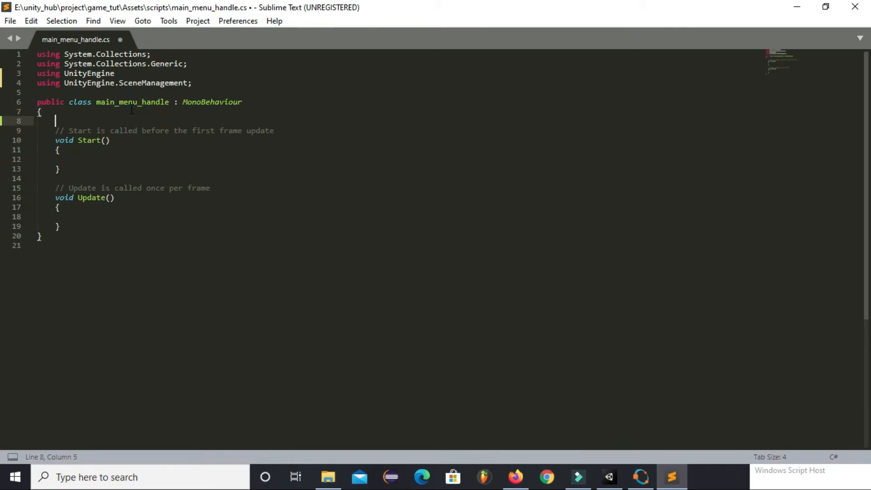
pyautogui.write('voi')
pyautogui.press('BackSpace')
pyautogui.press('BackSpace')
pyautogui.press('BackSpace')
pyautogui.write('publ')
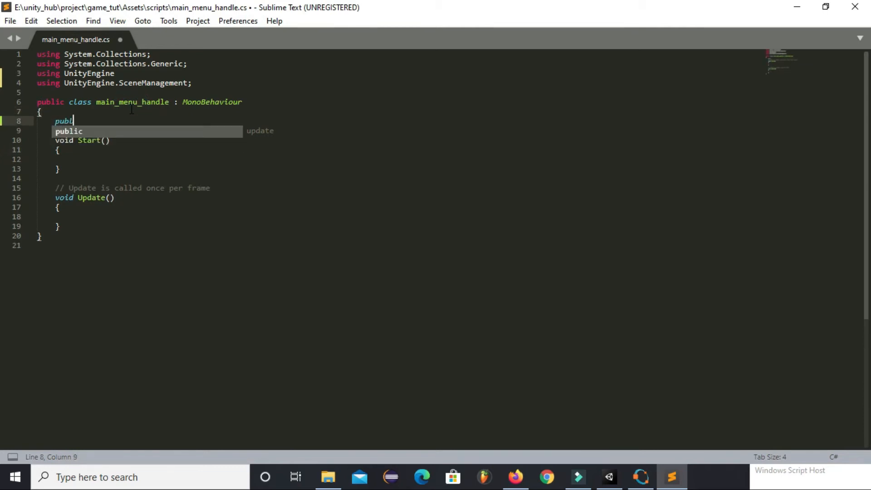
pyautogui.write('ic void')
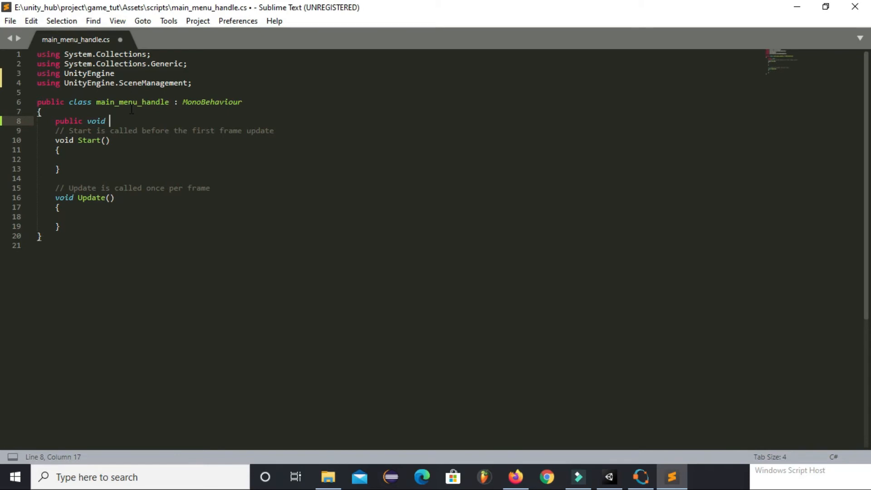
pyautogui.write('sta')
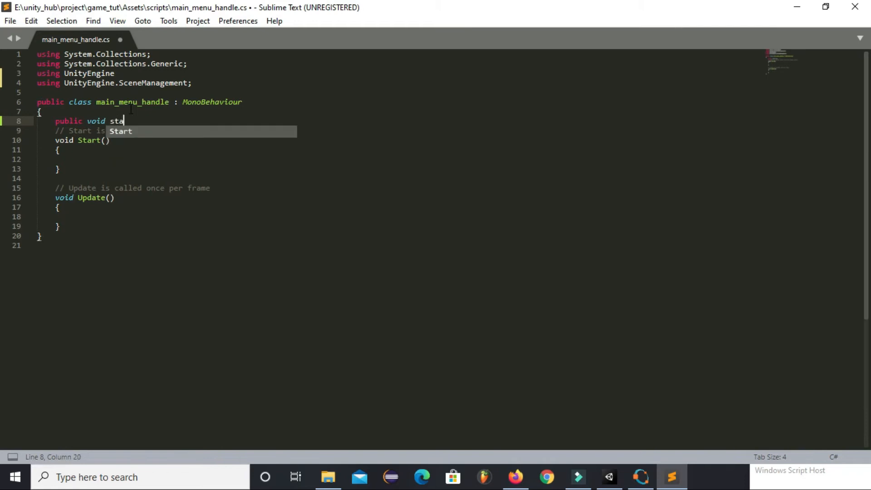
pyautogui.write('rt_game')
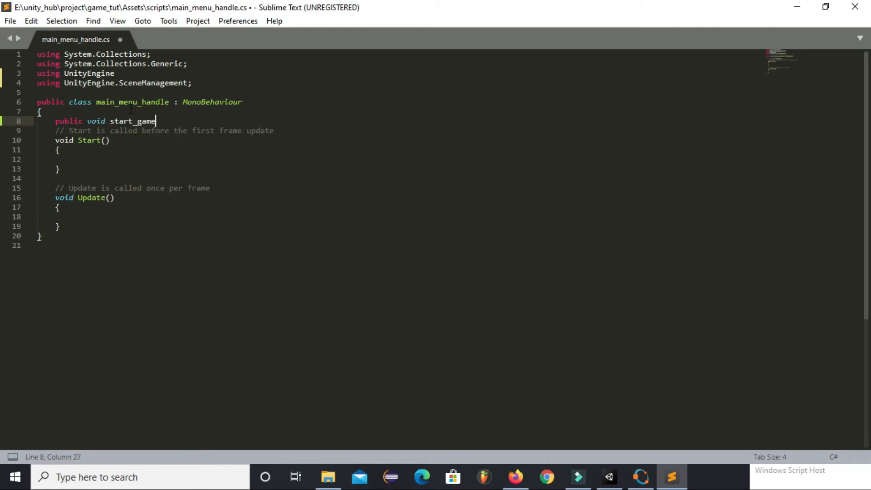
pyautogui.write('(){')
pyautogui.press('Return')
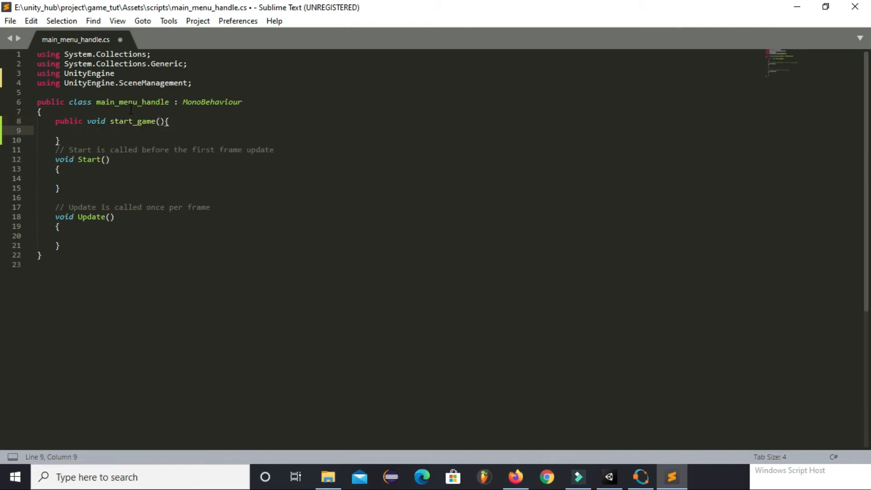
# - Write SceneManager.LoadScene("game_scene"); as the body of the start_game method
pyautogui.write('s')
pyautogui.press('BackSpace')
pyautogui.write('Scene')
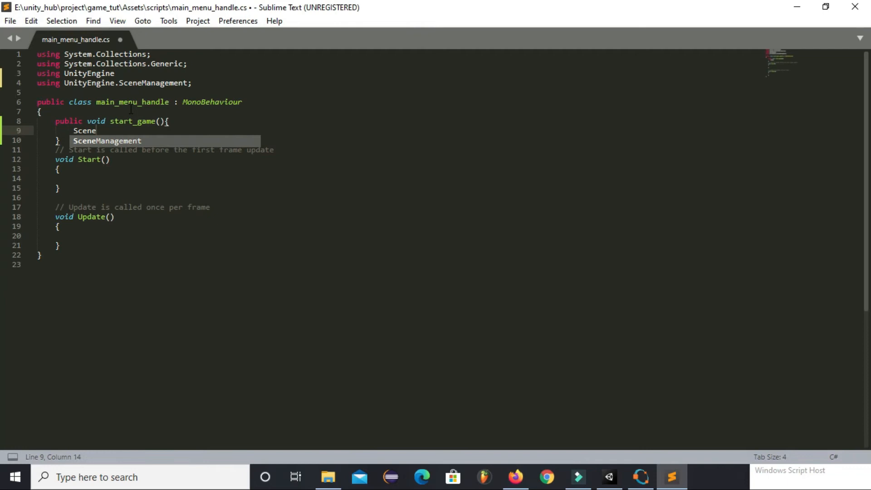
pyautogui.write('Manager.LoadScene(')
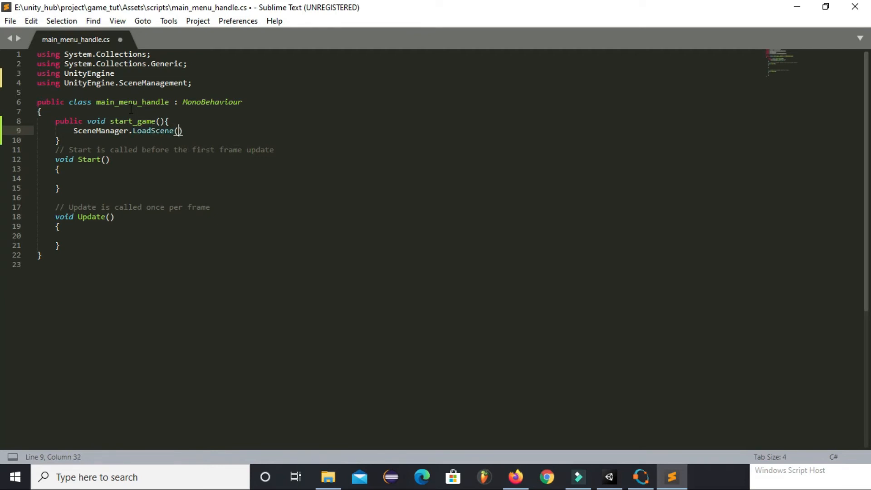
pyautogui.write('"Game')
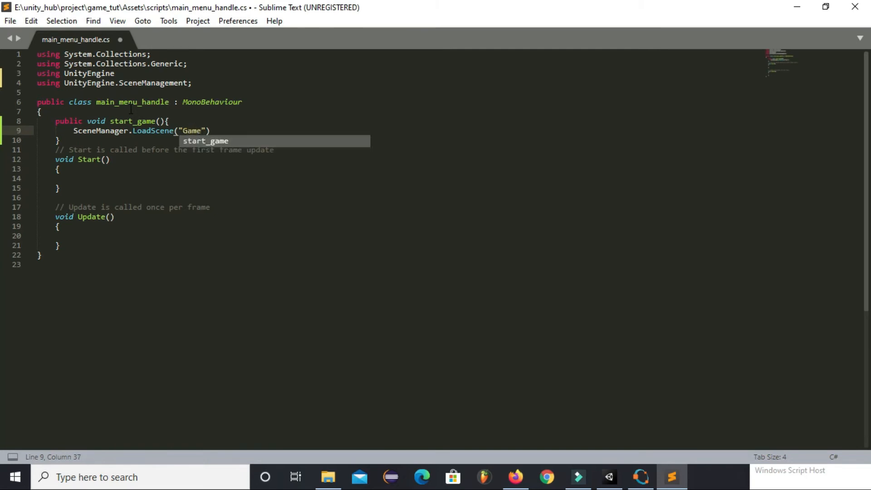
pyautogui.press('BackSpace')
pyautogui.write('g')
pyautogui.press('Right')
pyautogui.press('Right')
pyautogui.press('Right')
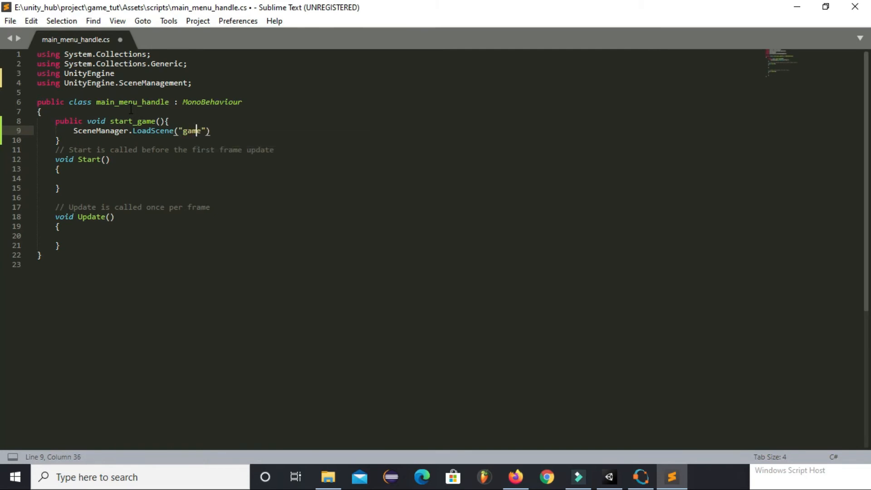
pyautogui.write('_scene')
pyautogui.press('Right')
pyautogui.press('Right')
pyautogui.write(';')
# - Check the game scene's name in the Scenes folder of the Unity project and return to the script
pyautogui.click(609, 477)
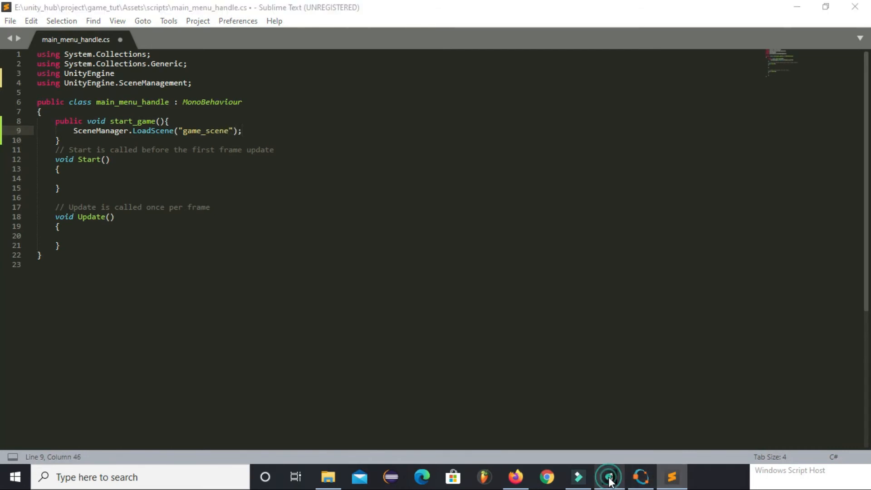
pyautogui.click(583, 146)
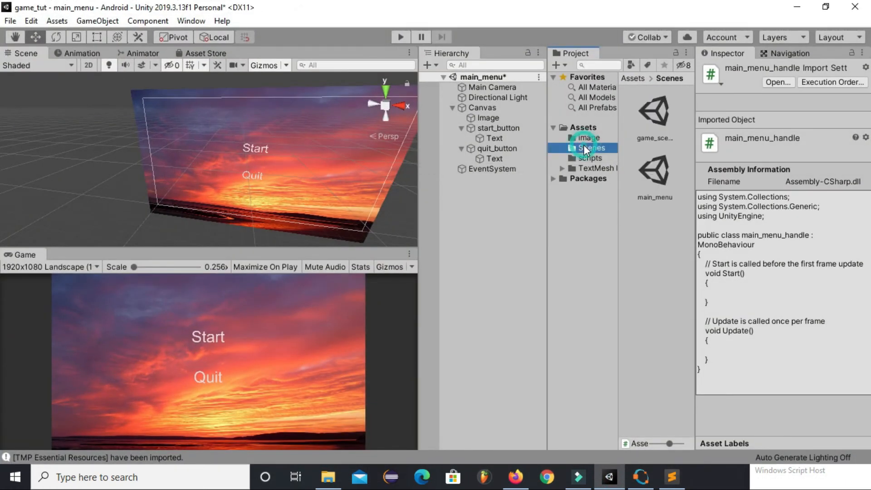
pyautogui.click(654, 140)
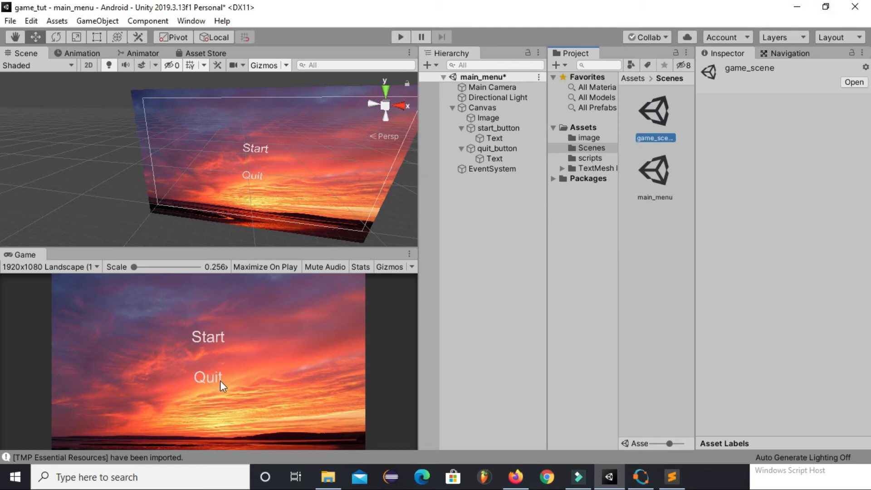
pyautogui.click(794, 6)
# - Add a public void quit_game() method below start_game that calls Application.Quit(); and save the script
pyautogui.click(73, 173)
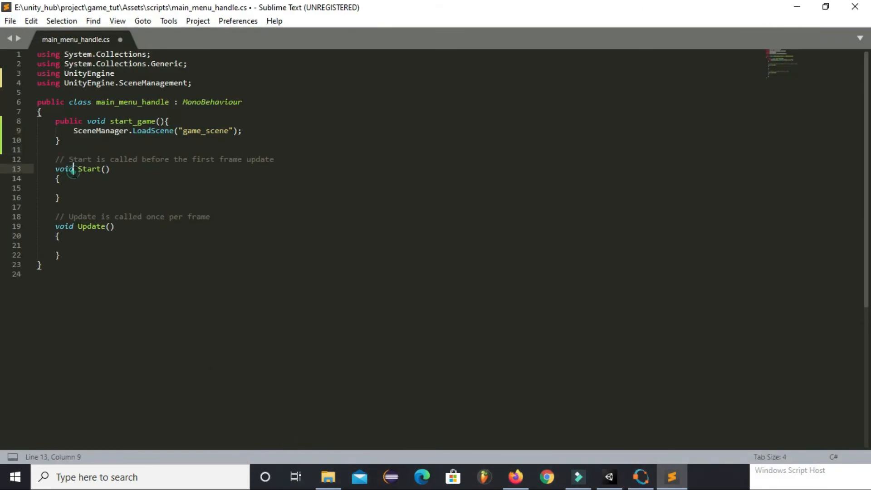
pyautogui.click(69, 156)
pyautogui.press('Up')
pyautogui.write('pu')
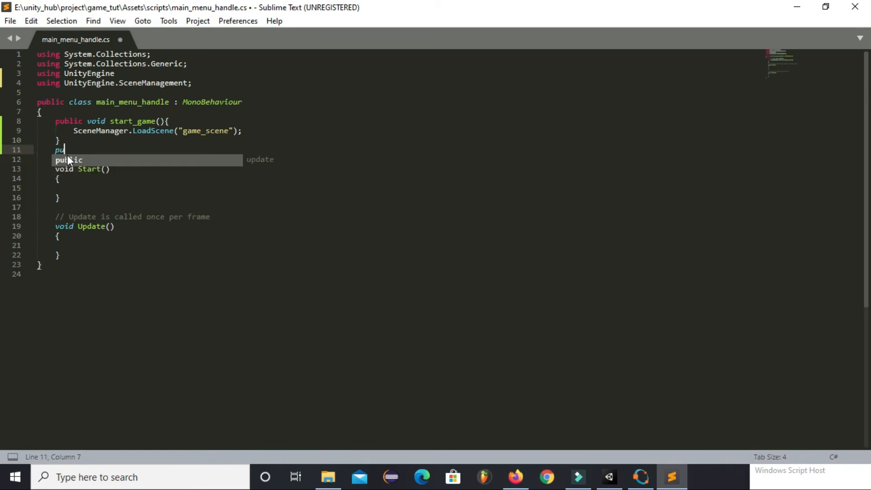
pyautogui.write('blic void quit_')
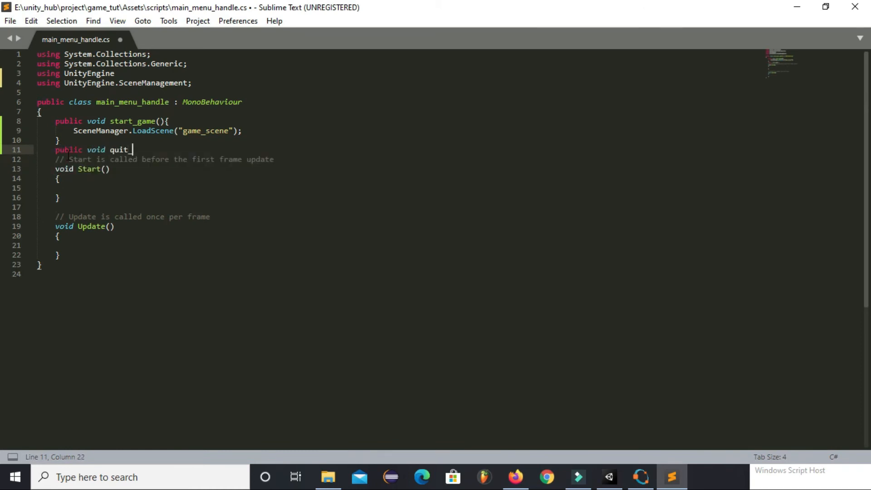
pyautogui.write('game(){')
pyautogui.press('Return')
pyautogui.write('Applicat')
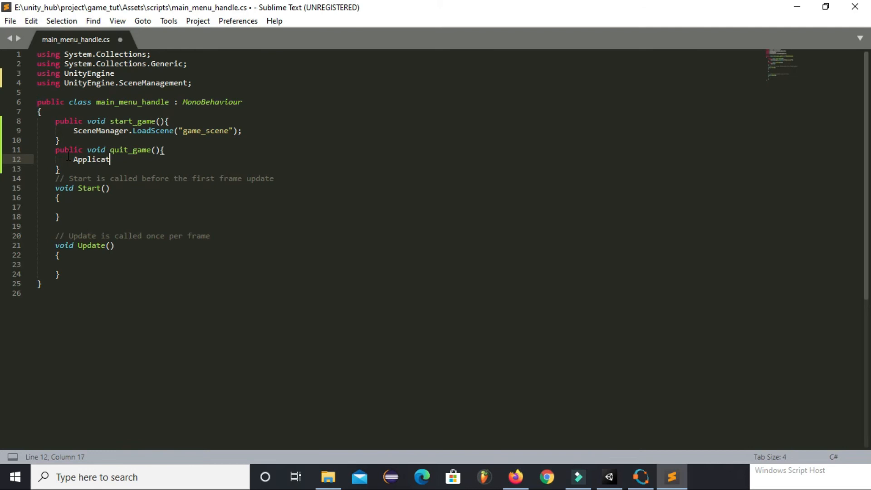
pyautogui.write('ion.Qu')
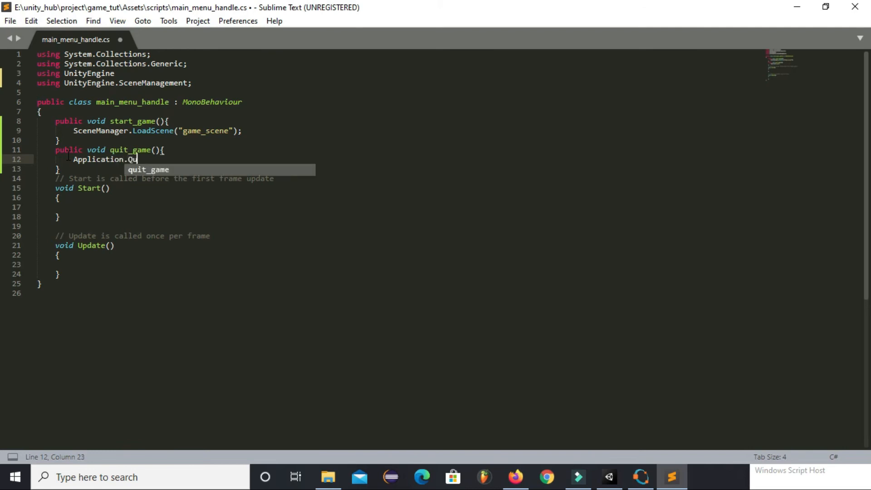
pyautogui.write('it();')
pyautogui.hotkey('ctrl', 's')
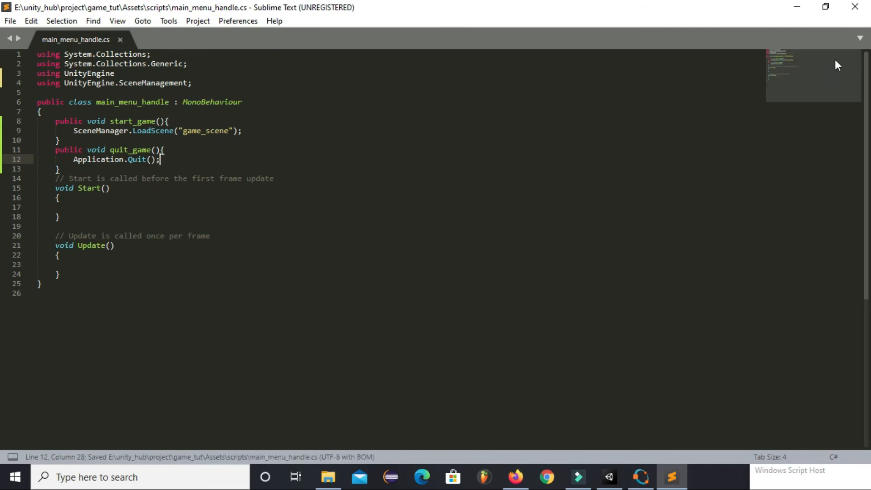
# - Switch to Unity and save the main_menu scene
pyautogui.click(610, 479)
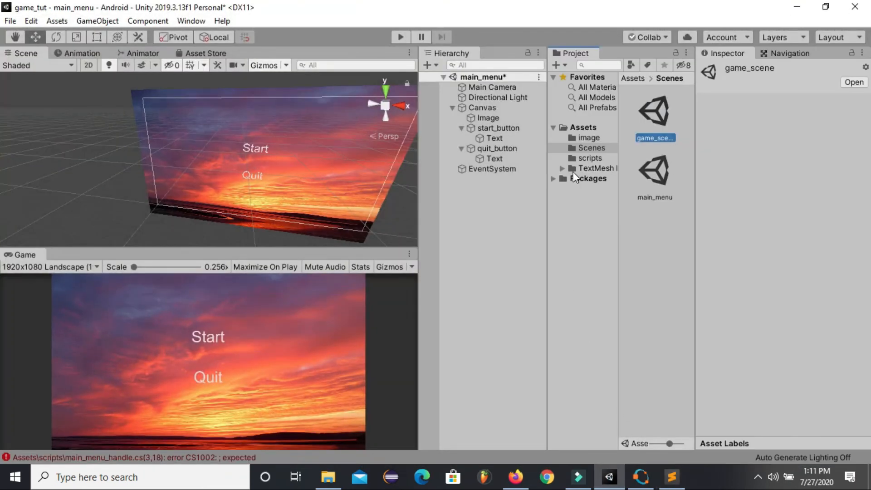
pyautogui.hotkey('ctrl', 's')
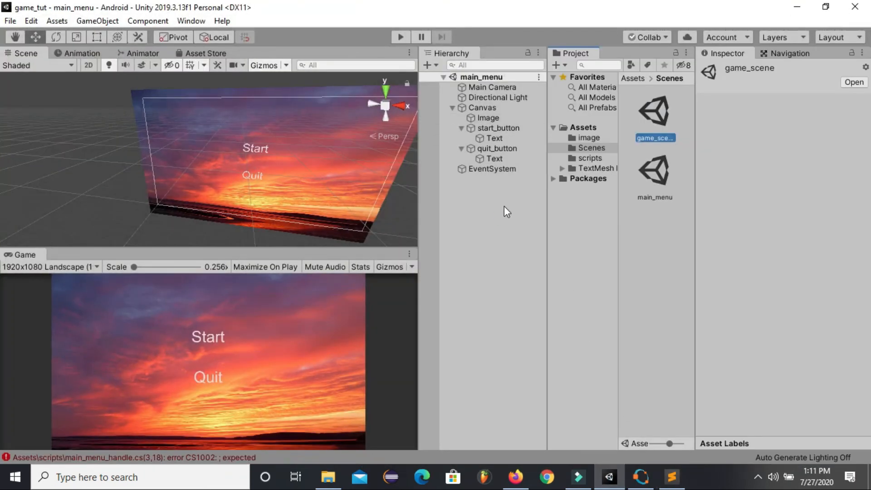
# - Add an empty On Click event entry to the start_button object's Button component
pyautogui.click(507, 129)
pyautogui.scroll(-10, 734, 246)
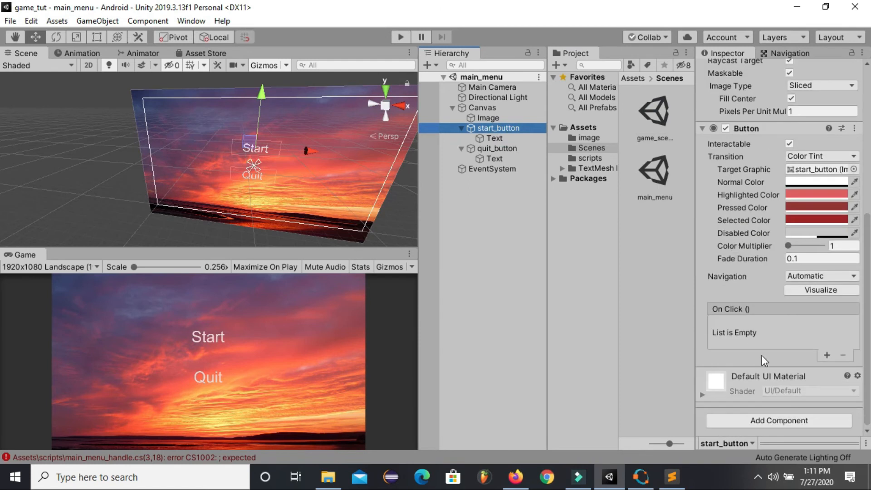
pyautogui.click(826, 356)
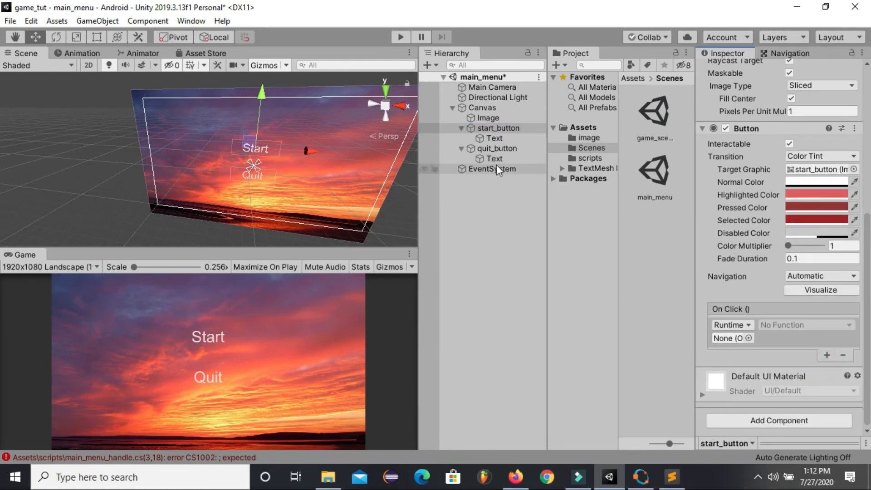
# - Create an empty game object at the root of the main_menu scene and name it main_menu_handle
pyautogui.rightClick(515, 203)
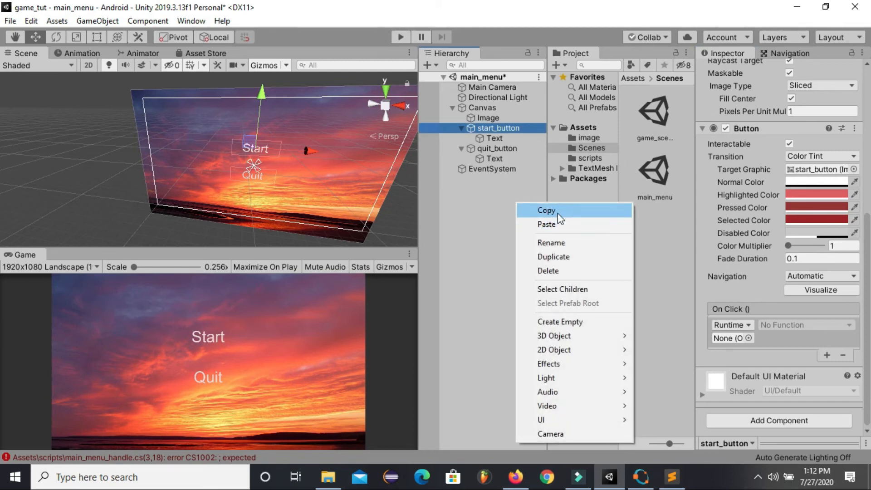
pyautogui.click(565, 322)
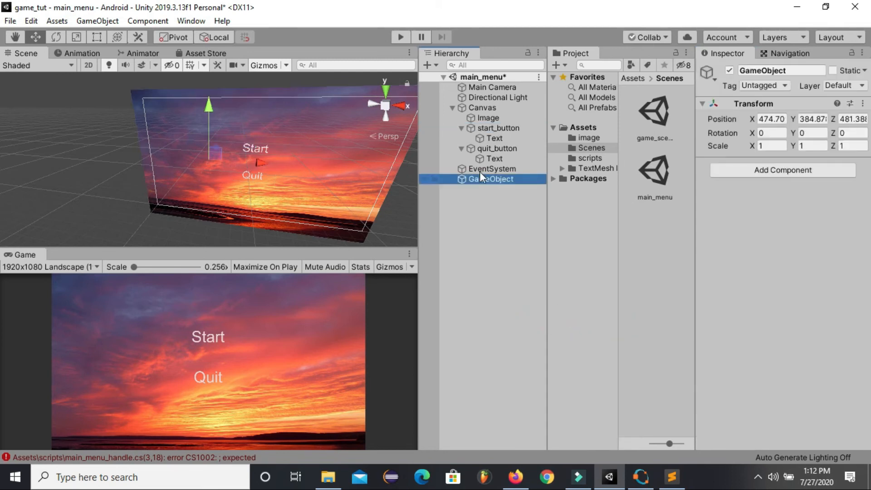
pyautogui.click(778, 70)
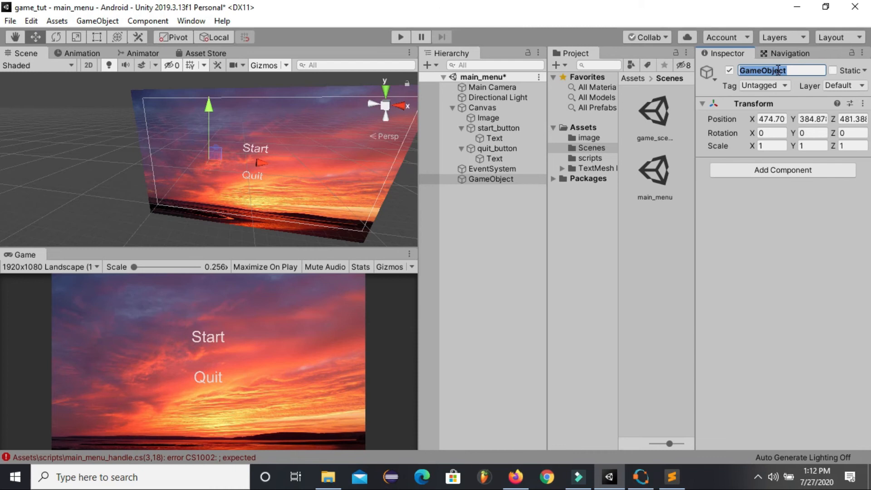
pyautogui.write('main_menu_handle')
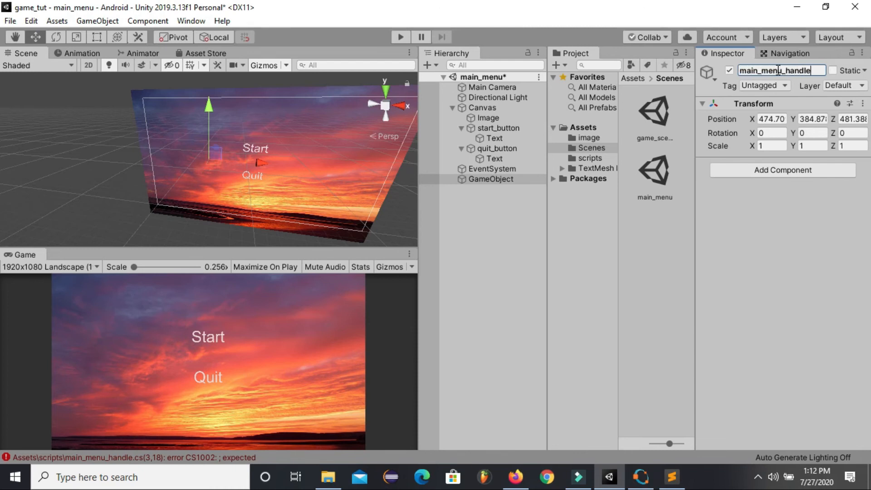
pyautogui.press('Return')
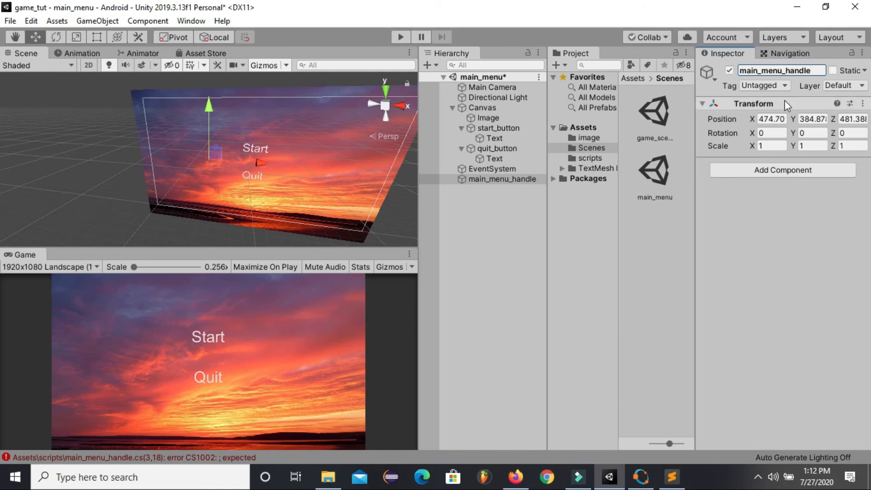
pyautogui.press('Return')
# - Attach the main menu script from the scripts folder to the main_menu_handle object
pyautogui.click(508, 179)
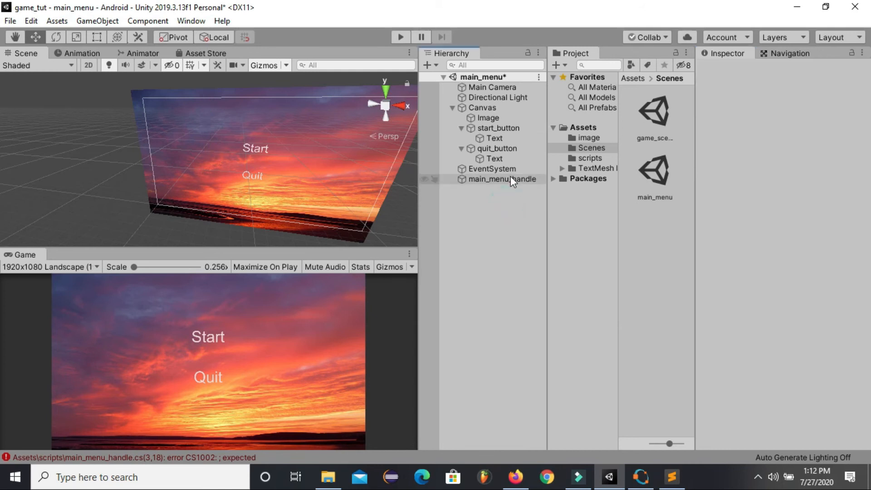
pyautogui.click(589, 158)
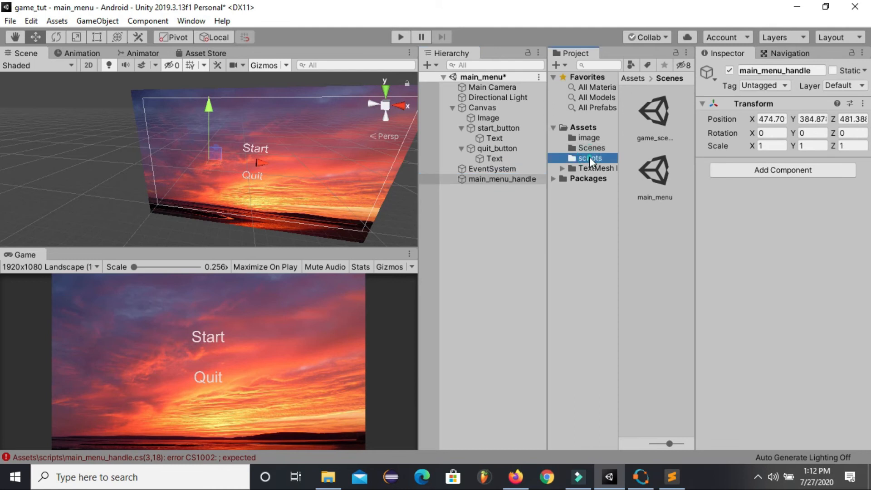
pyautogui.moveTo(646, 117); pyautogui.dragTo(510, 180)
# - Assign the main_menu_handle object as the target of start_button's On Click entry
pyautogui.click(501, 129)
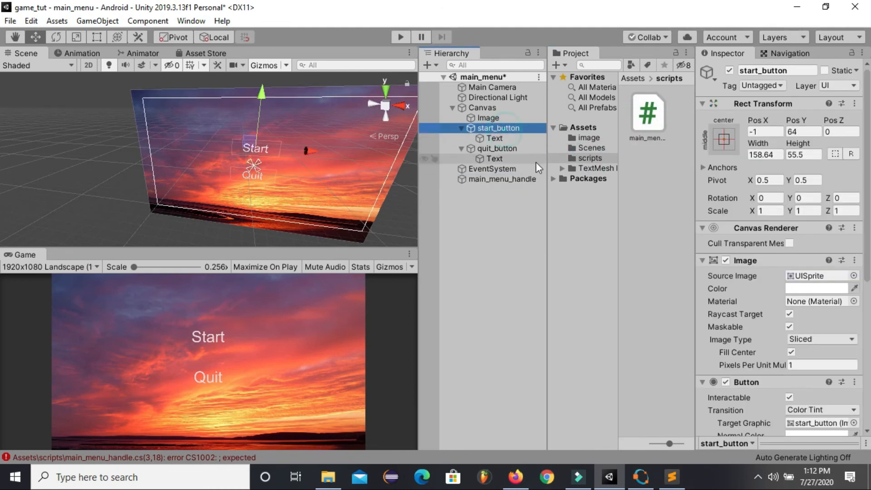
pyautogui.scroll(-10, 751, 194)
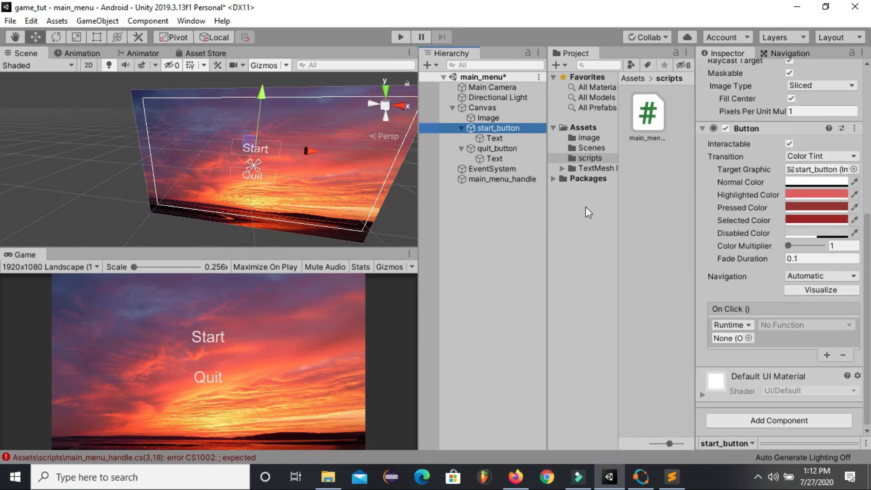
pyautogui.moveTo(514, 181); pyautogui.dragTo(731, 342)
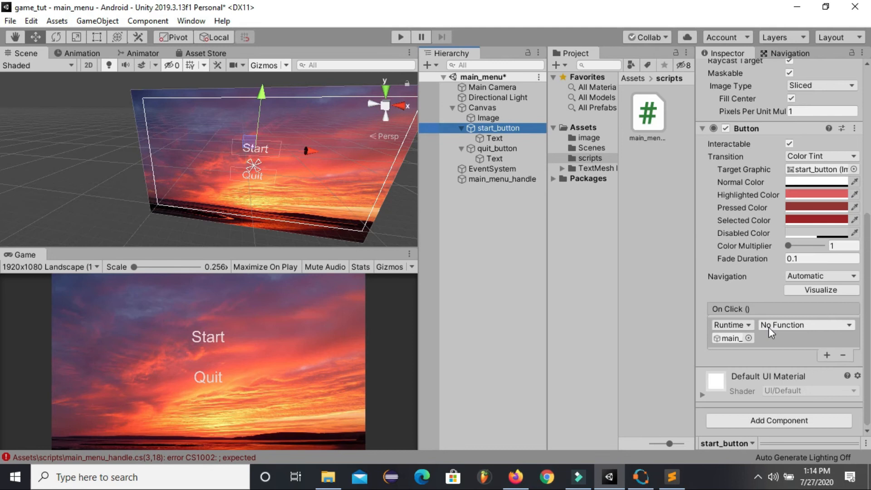
pyautogui.click(768, 327)
pyautogui.click(796, 390)
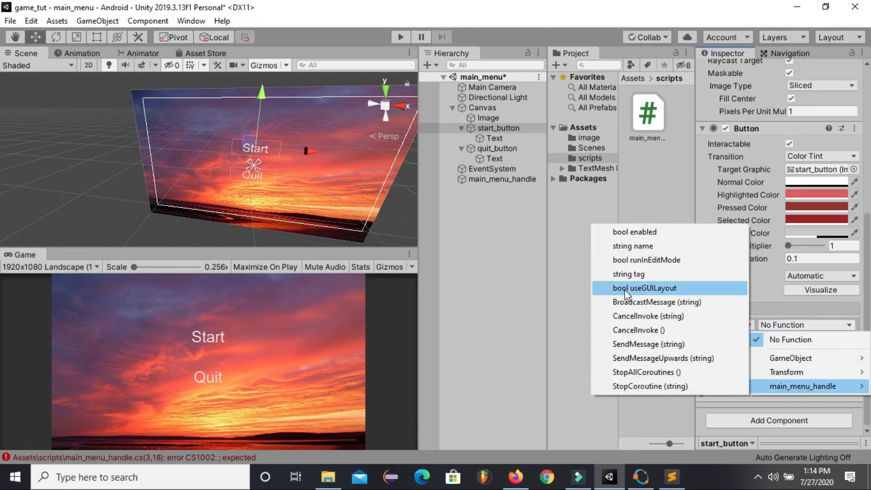
pyautogui.click(570, 302)
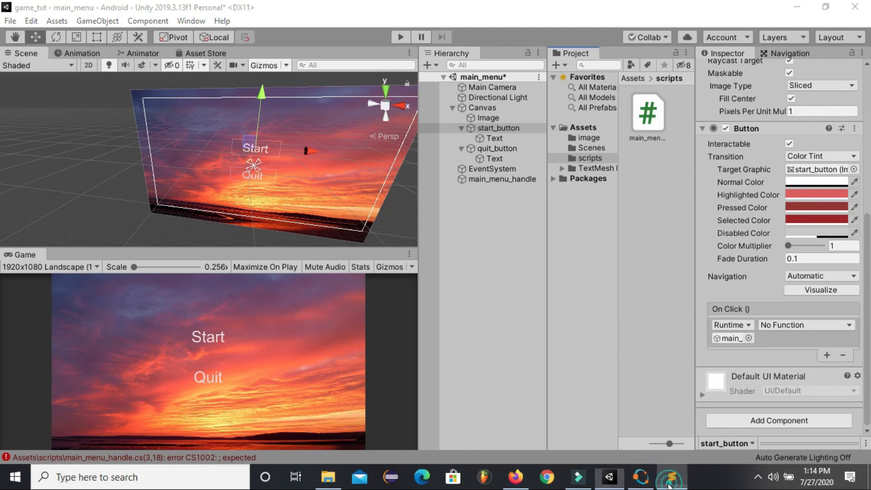
# - In Sublime Text, end the using UnityEngine line with a semicolon and save the script, then save the main_menu scene back in Unity
pyautogui.click(671, 476)
pyautogui.write(';')
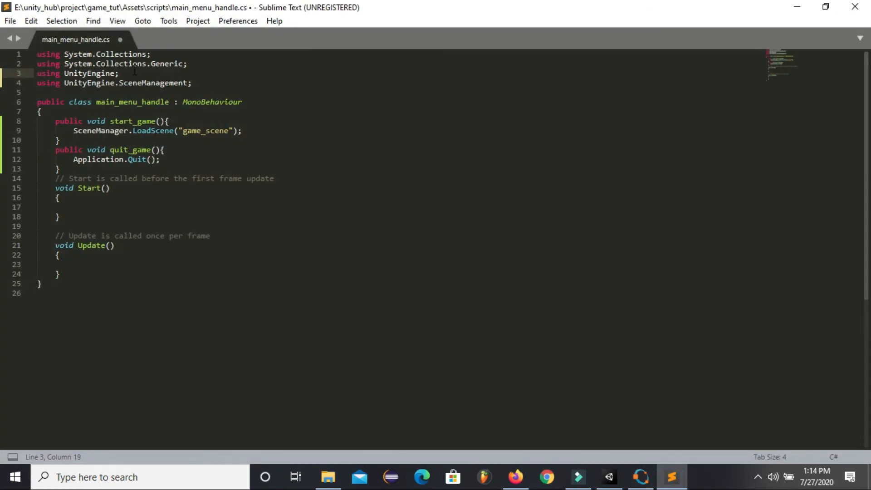
pyautogui.hotkey('ctrl', 's')
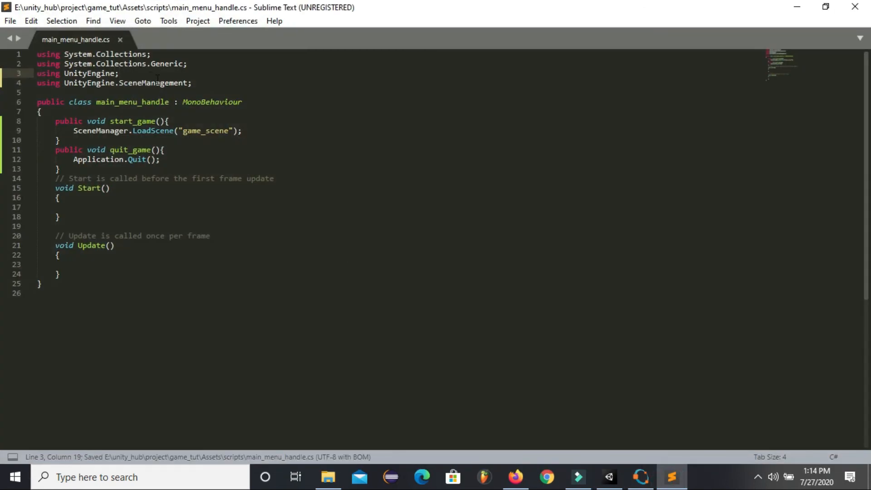
pyautogui.click(792, 7)
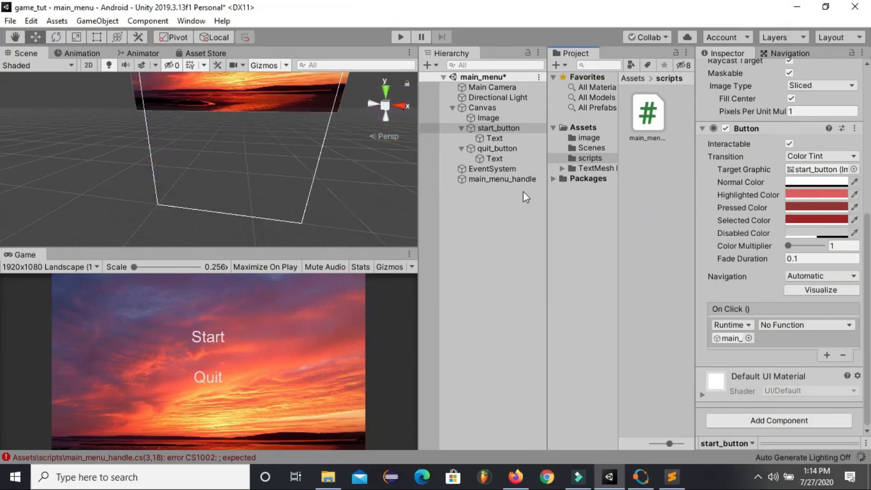
pyautogui.click(512, 251)
pyautogui.hotkey('ctrl', 's')
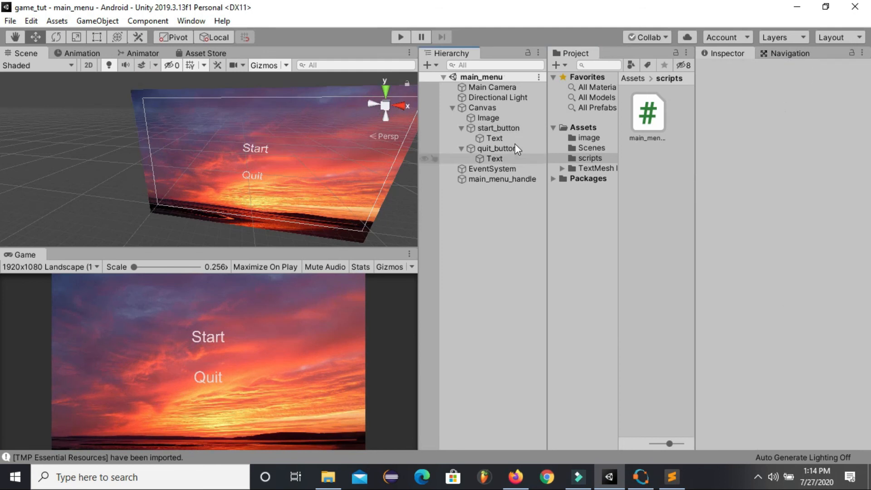
# - Set start_button's On Click function to start_game() of main_menu_handle
pyautogui.click(509, 130)
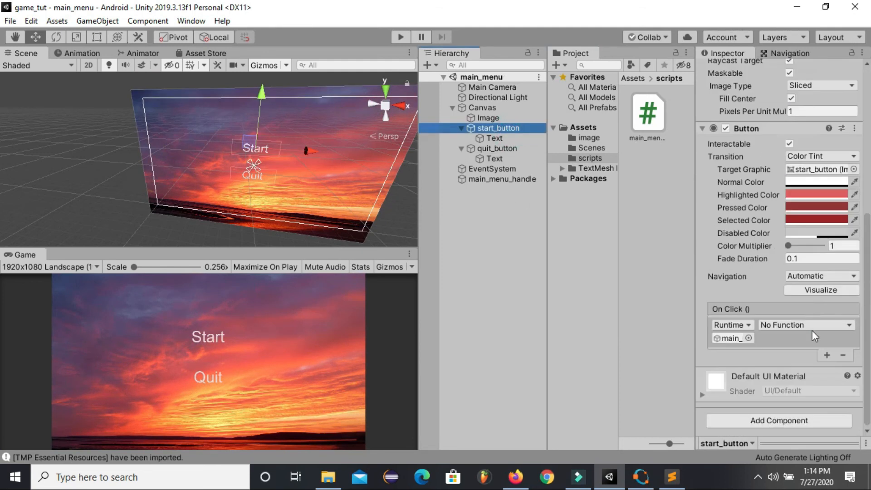
pyautogui.click(811, 324)
pyautogui.moveTo(815, 386)
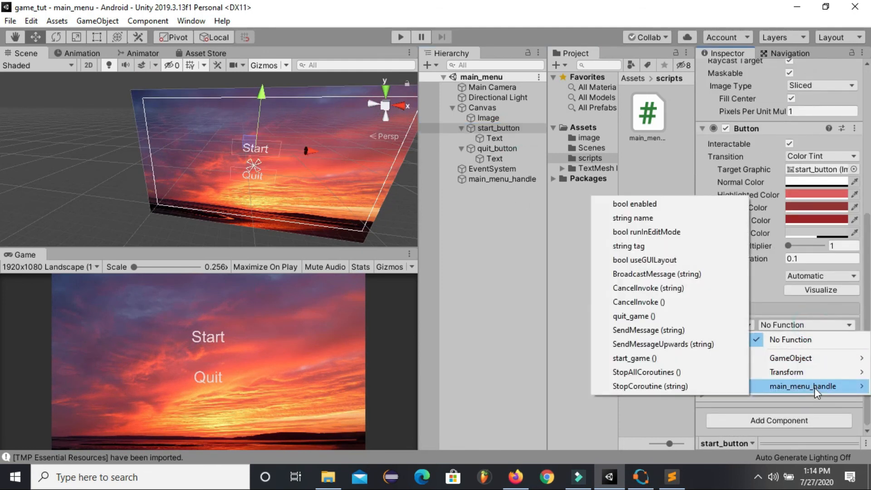
pyautogui.click(674, 359)
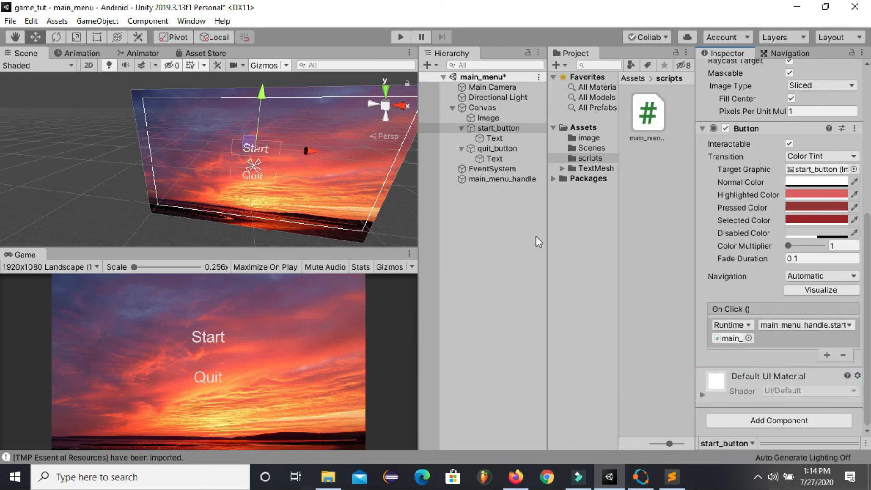
# - Give quit_button an On Click entry that targets main_menu_handle and calls quit_game(), and save the scene
pyautogui.click(510, 148)
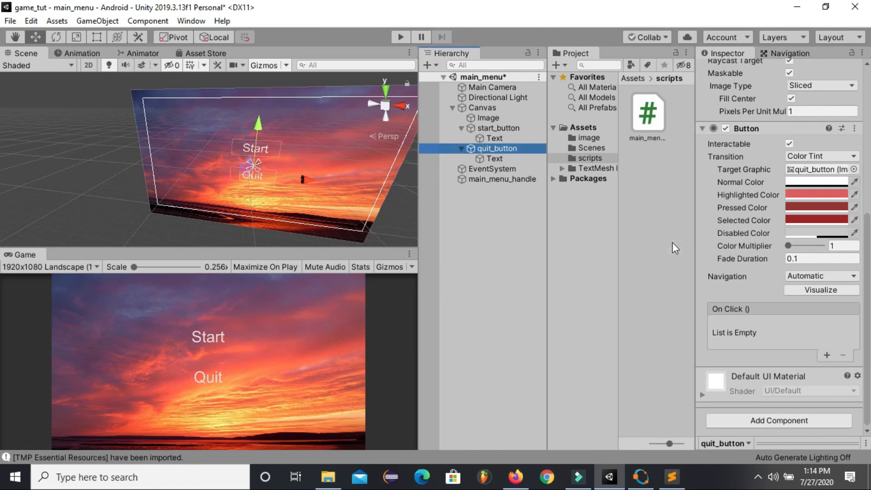
pyautogui.click(826, 355)
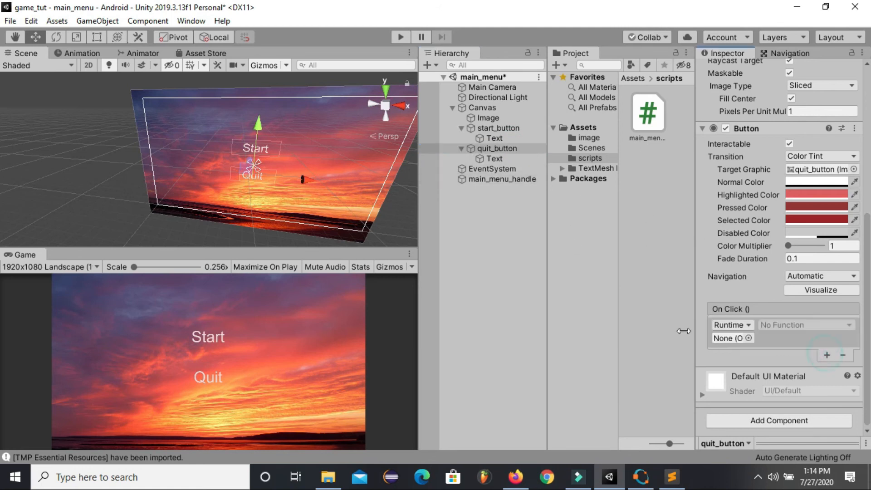
pyautogui.moveTo(488, 179); pyautogui.dragTo(730, 338)
pyautogui.click(788, 325)
pyautogui.moveTo(800, 387)
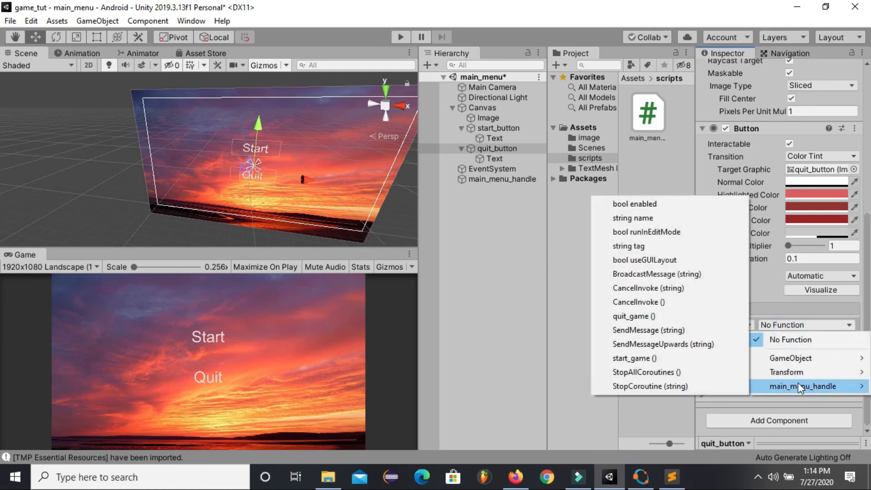
pyautogui.click(662, 317)
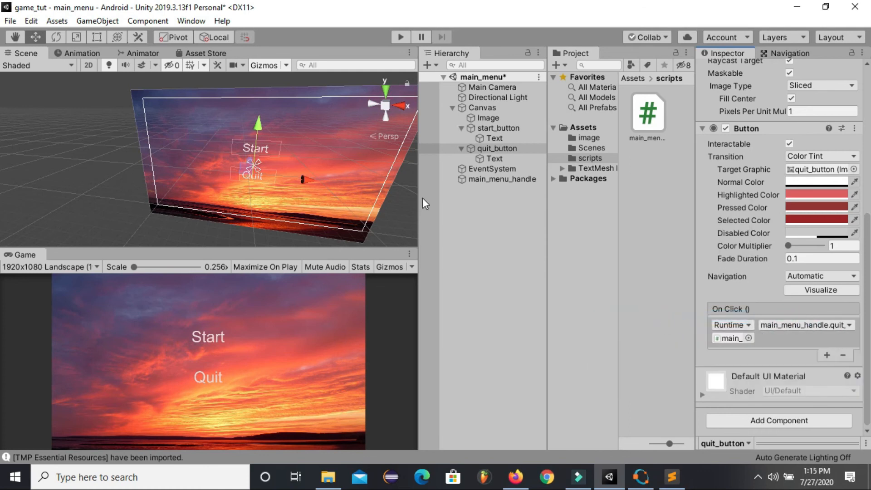
pyautogui.hotkey('ctrl', 's')
# - Run the game to test the Start button, and stop play mode
pyautogui.click(401, 38)
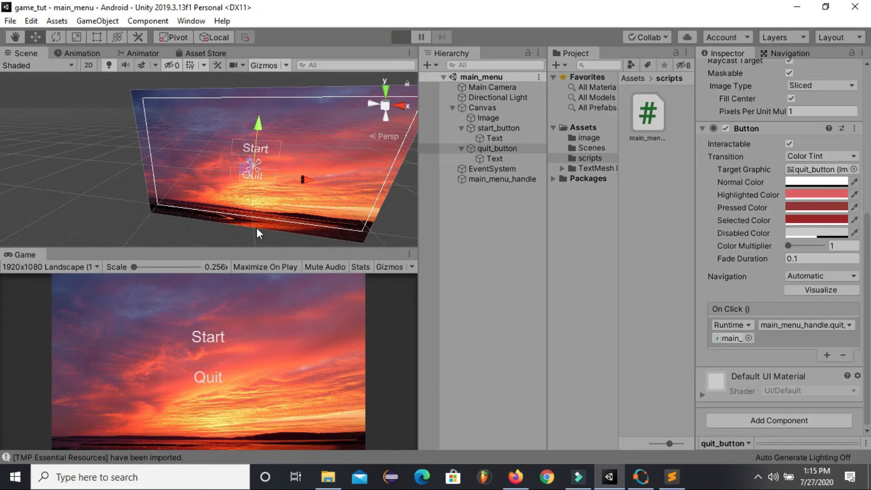
pyautogui.click(221, 334)
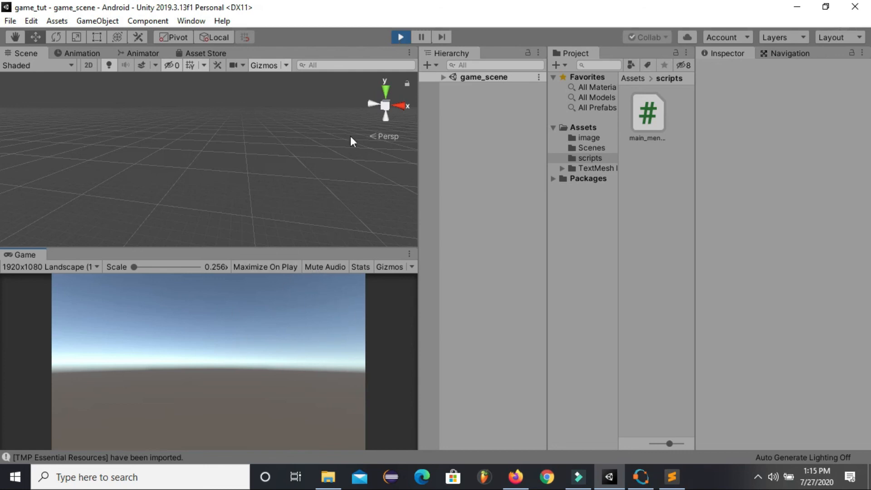
pyautogui.click(400, 37)
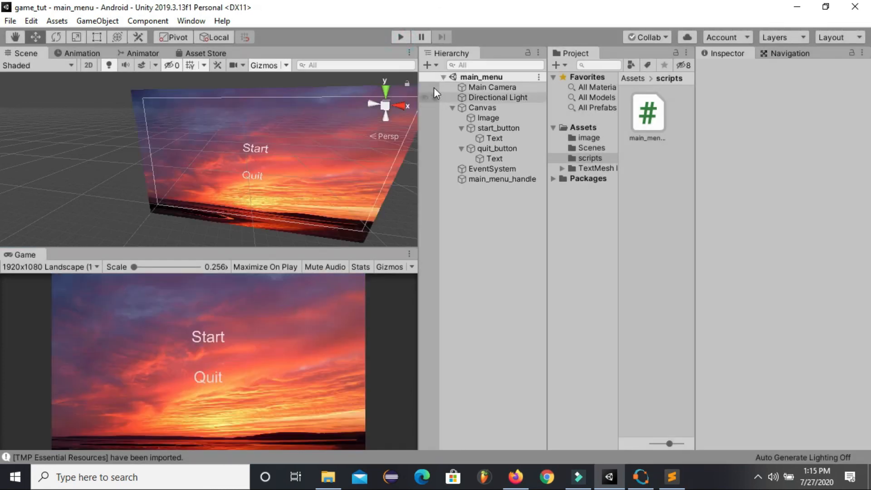
# - Run the game again to test the Quit button, and stop play mode
pyautogui.click(400, 38)
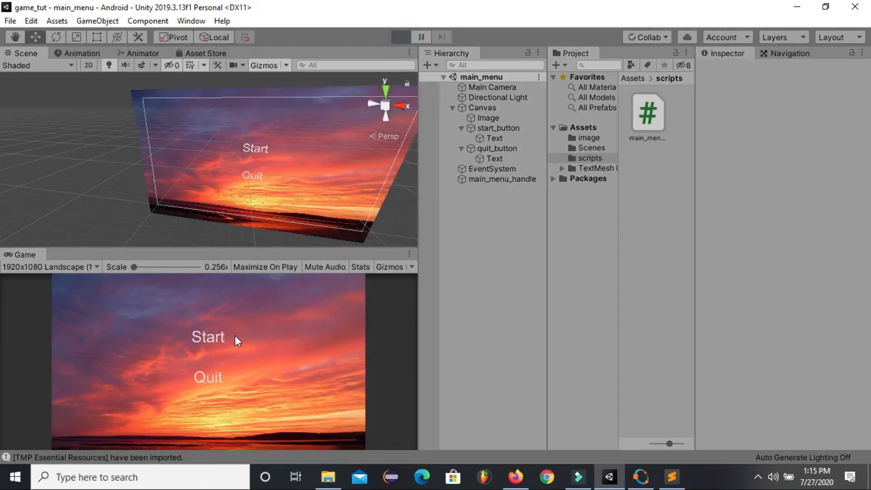
pyautogui.click(222, 376)
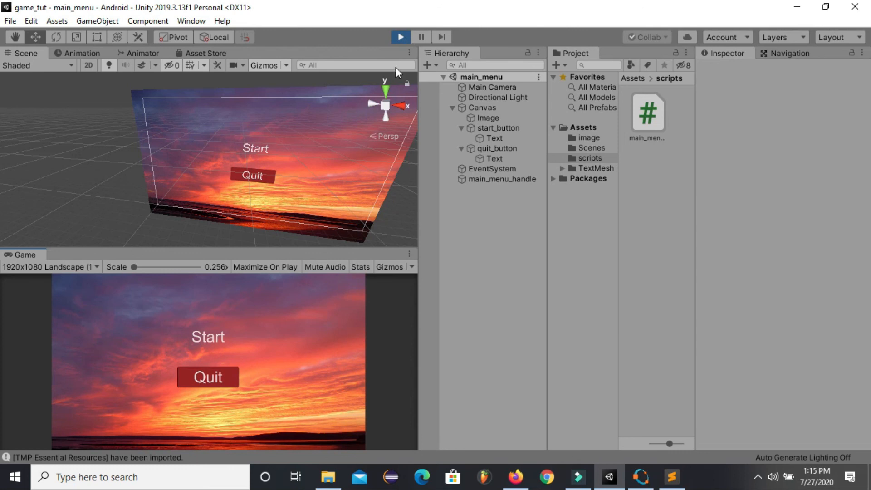
pyautogui.click(406, 38)
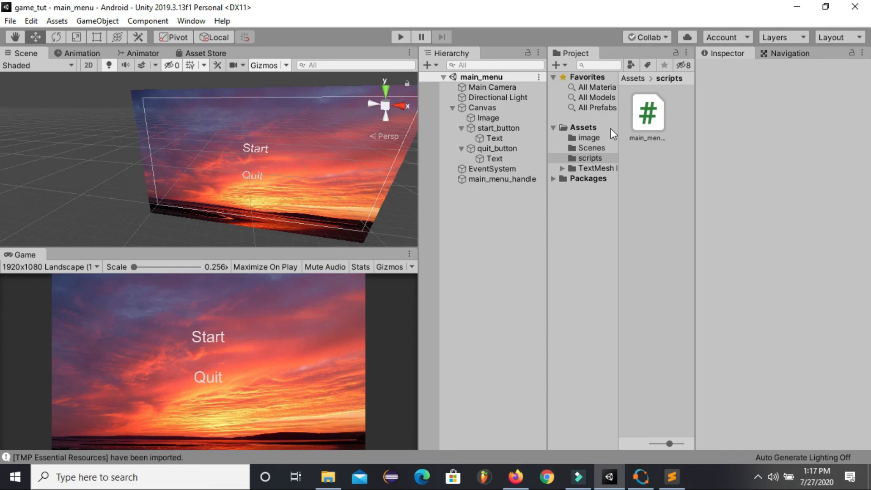
# - Open game_scene from the project's Scenes folder
pyautogui.click(575, 148)
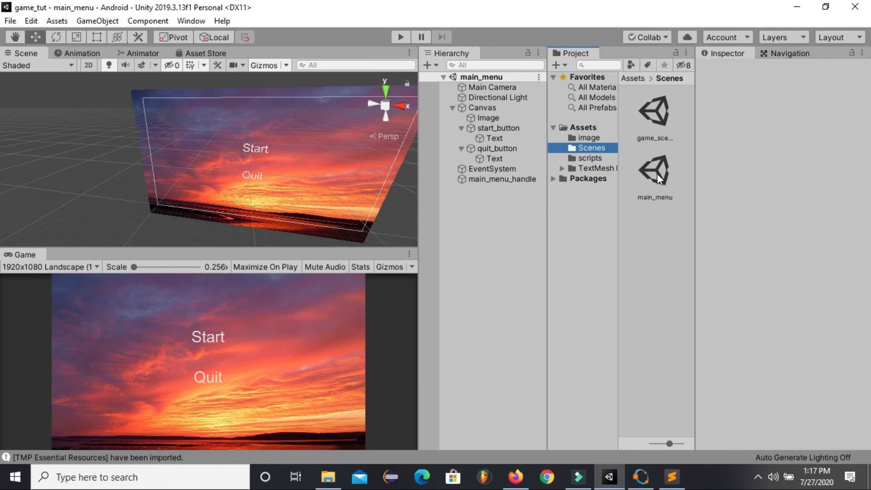
pyautogui.doubleClick(657, 114)
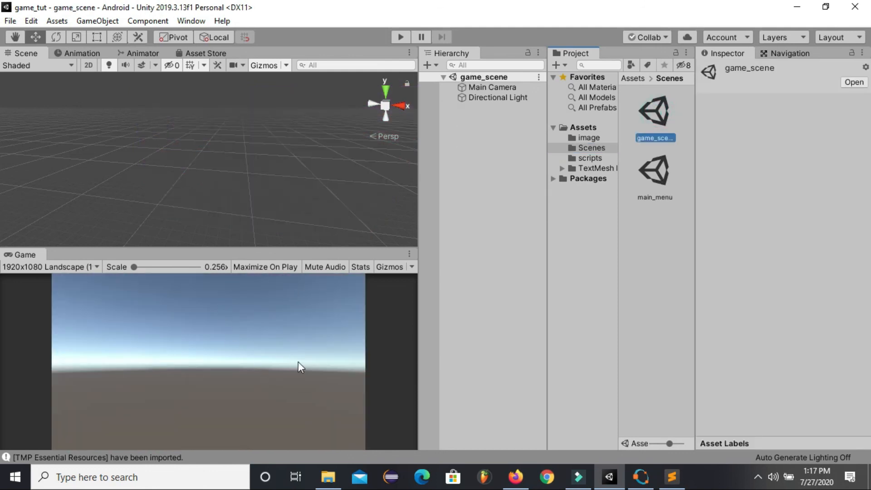